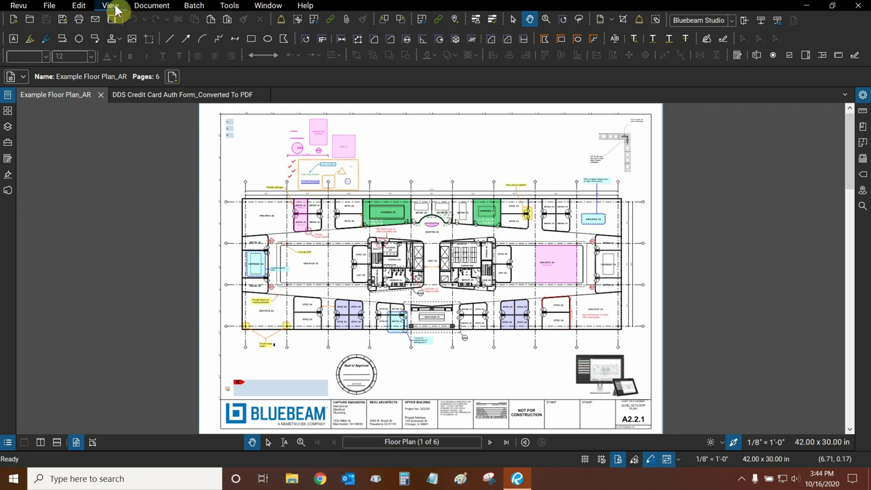
# Capture grid bubble 05 above Conference 207 with the Snapshot Content tool
pyautogui.click(82, 5)
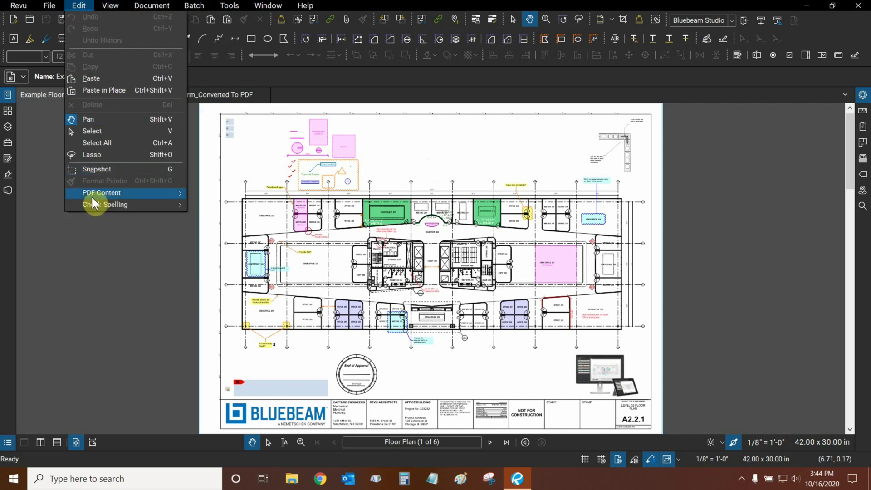
pyautogui.moveTo(177, 205)
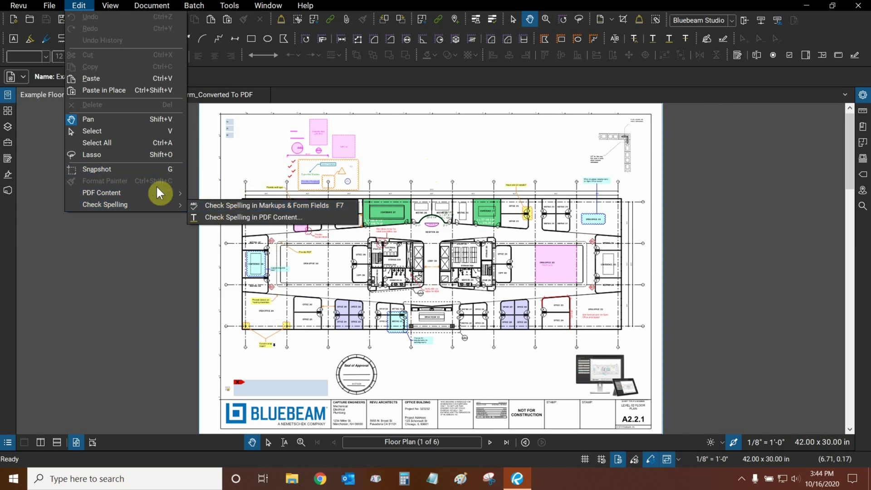
pyautogui.moveTo(157, 190)
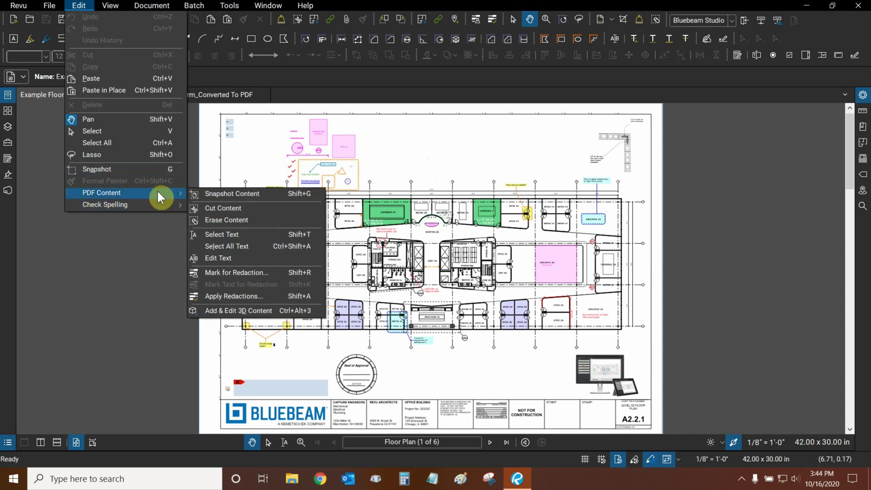
pyautogui.click(261, 196)
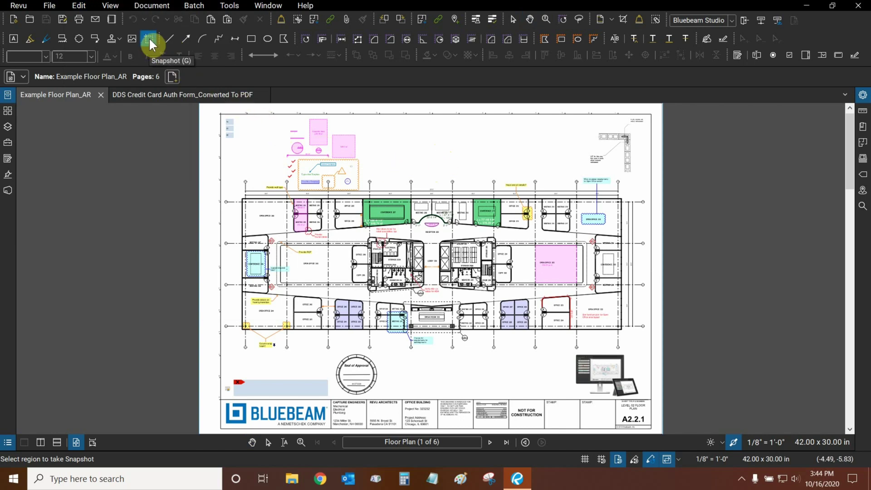
pyautogui.scroll(3, 436, 164)
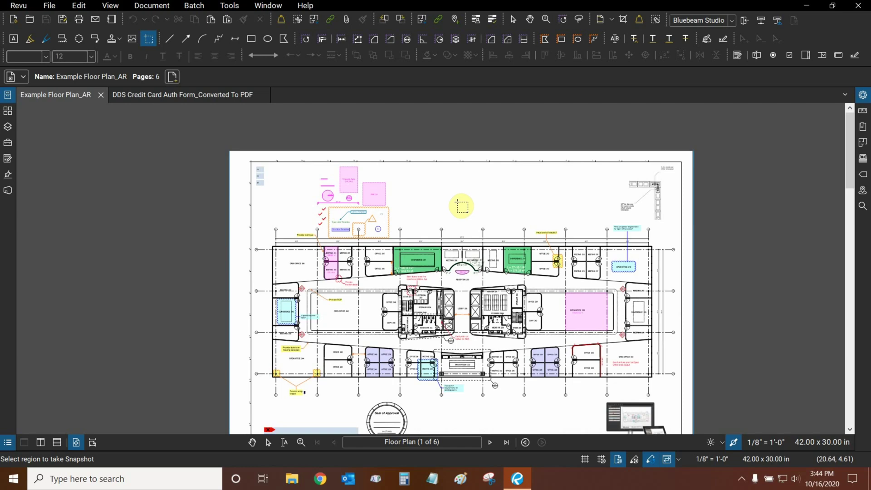
pyautogui.scroll(5, 412, 221)
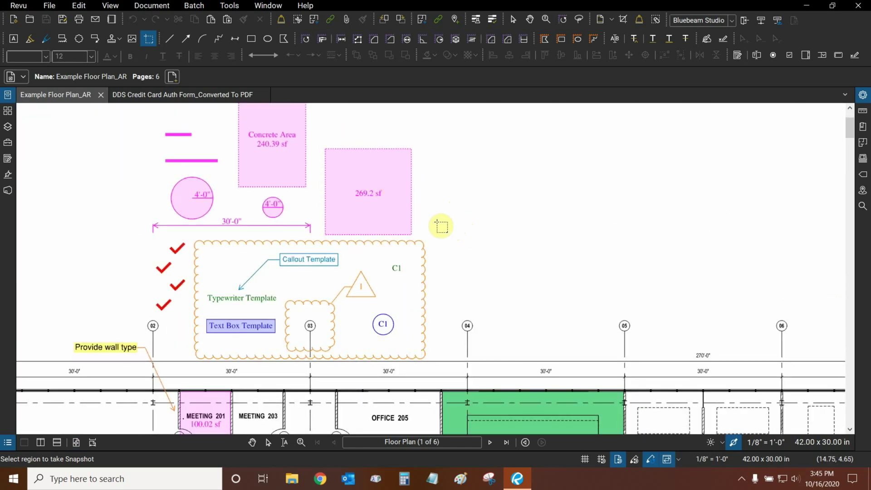
pyautogui.moveTo(573, 295); pyautogui.dragTo(294, 144)
pyautogui.scroll(6, 391, 210)
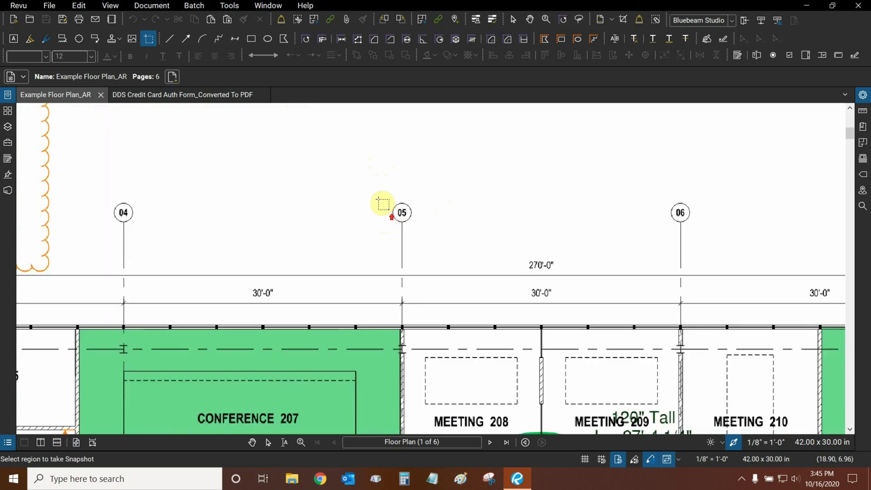
pyautogui.moveTo(385, 202); pyautogui.dragTo(389, 155)
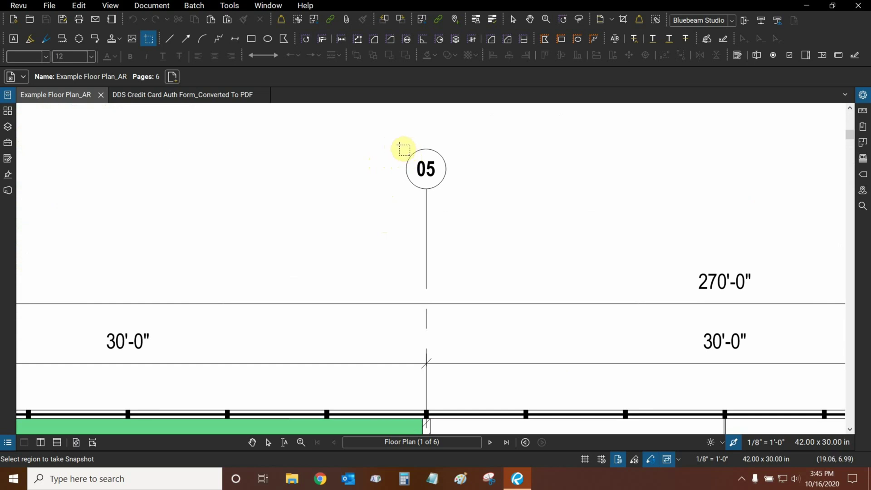
pyautogui.moveTo(396, 145); pyautogui.dragTo(458, 195)
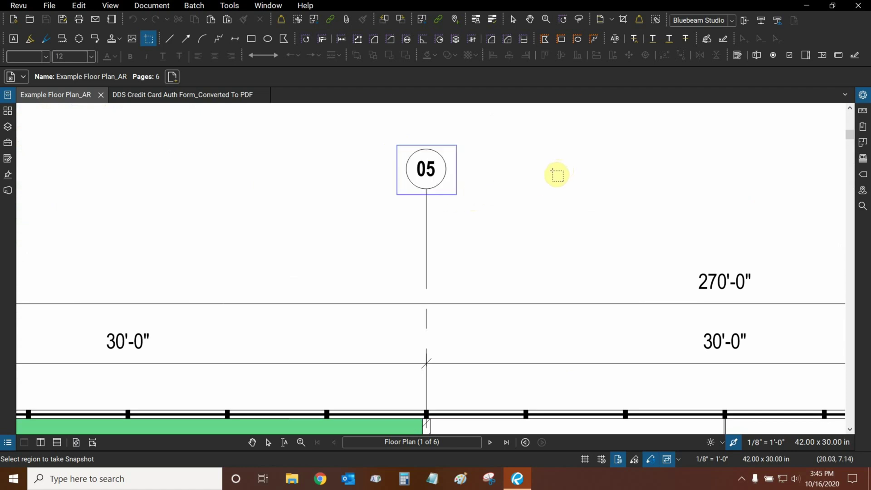
# Paste the captured grid bubble 05 into the blank area beside the original and move the copy closer to it
pyautogui.hotkey('ctrl', 'v')
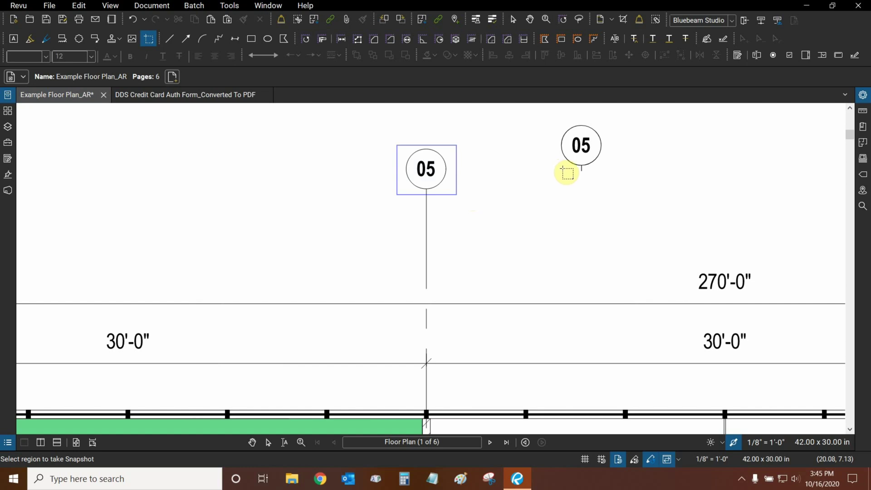
pyautogui.press('Escape')
pyautogui.moveTo(543, 131); pyautogui.dragTo(453, 197)
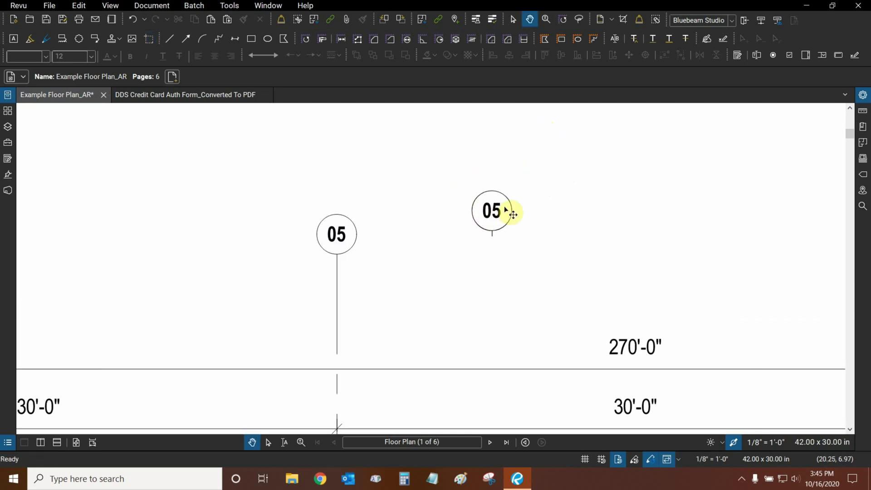
pyautogui.click(513, 214)
pyautogui.moveTo(499, 216); pyautogui.dragTo(457, 192)
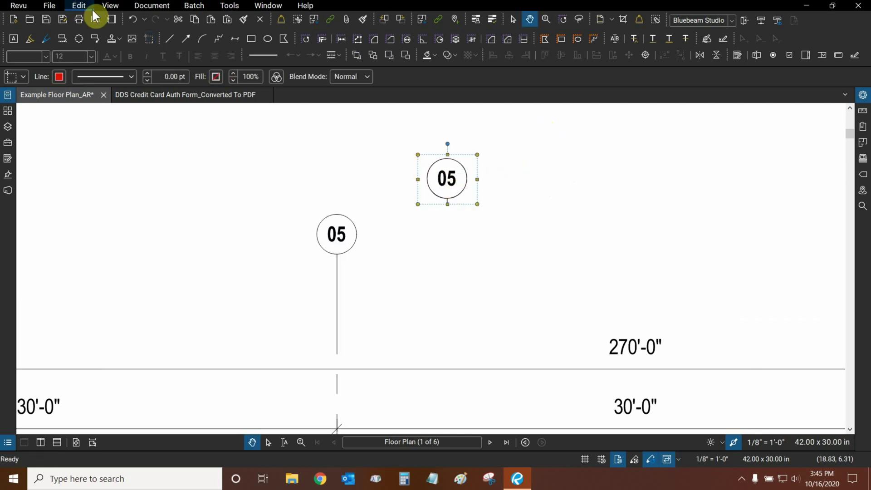
# Delete the pasted copy of grid bubble 05 from the plan
pyautogui.press('Delete')
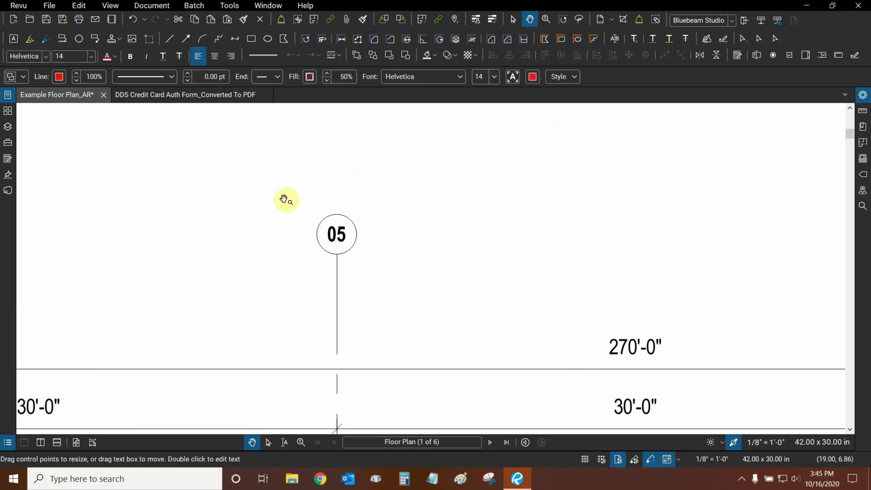
pyautogui.moveTo(179, 272); pyautogui.dragTo(443, 167)
pyautogui.scroll(-3, 440, 169)
pyautogui.moveTo(272, 295); pyautogui.dragTo(525, 165)
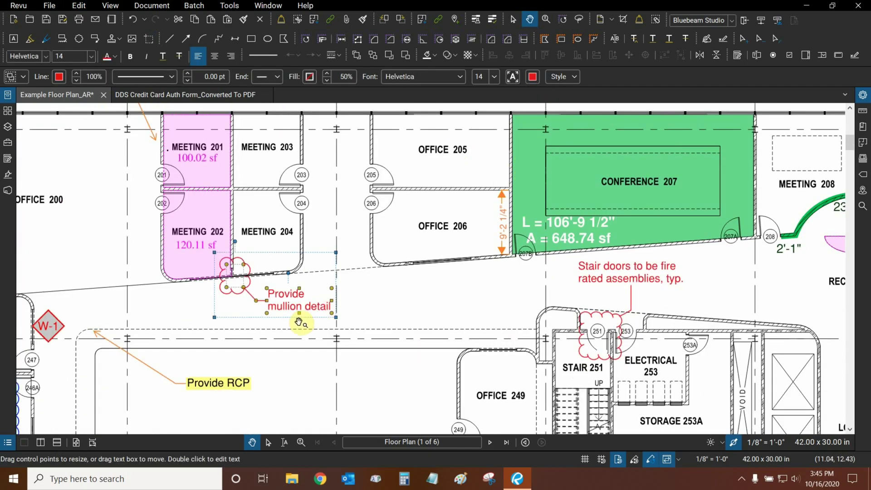
pyautogui.scroll(-3, 386, 248)
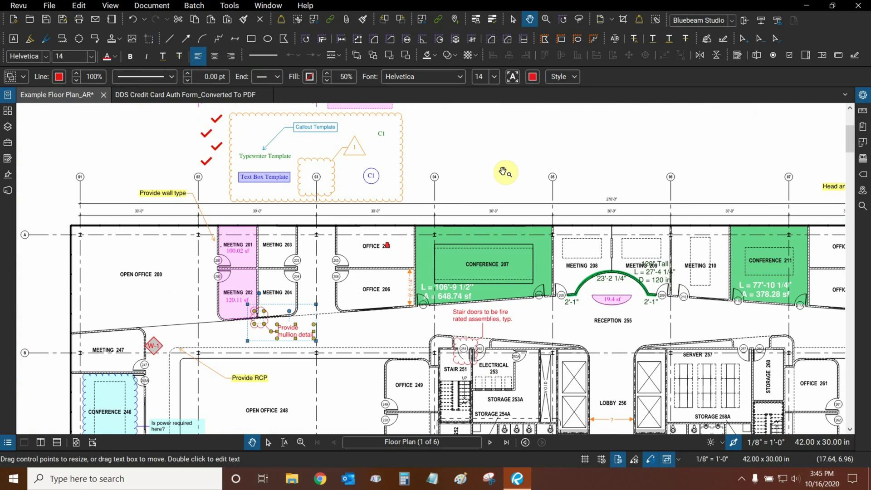
pyautogui.click(502, 172)
pyautogui.hotkey('ctrl', '9')
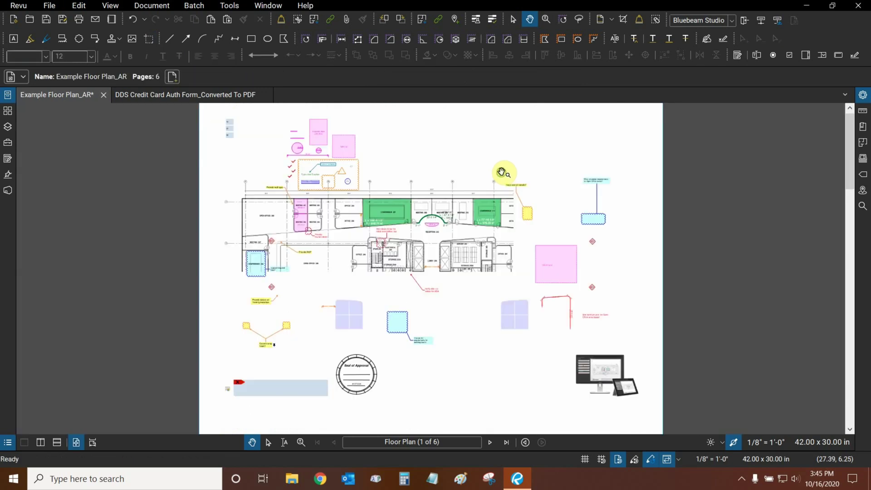
# Cut grid bubble 05 out of the floor plan with the Cut Content tool, leaving its grid line in place
pyautogui.click(80, 6)
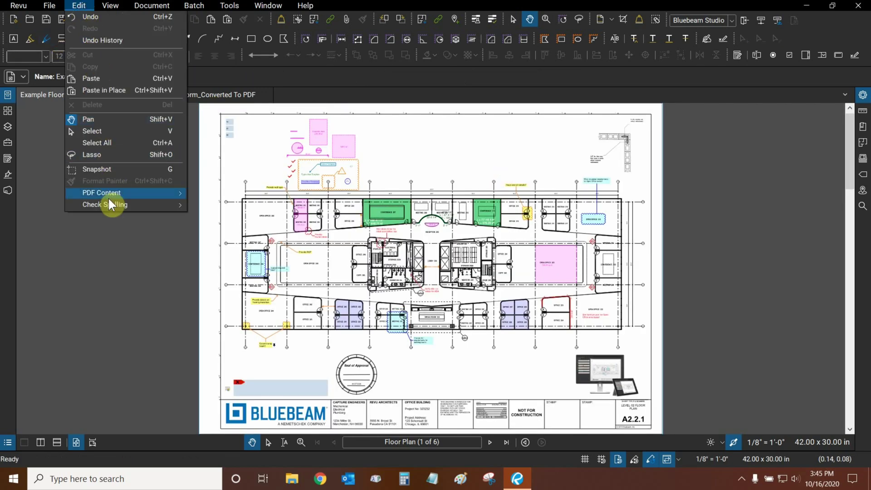
pyautogui.moveTo(108, 197)
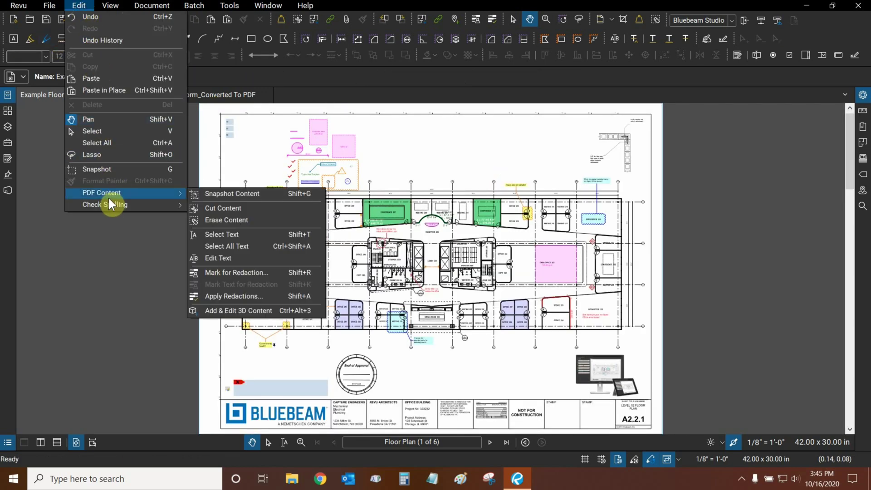
pyautogui.click(249, 210)
pyautogui.scroll(5, 408, 172)
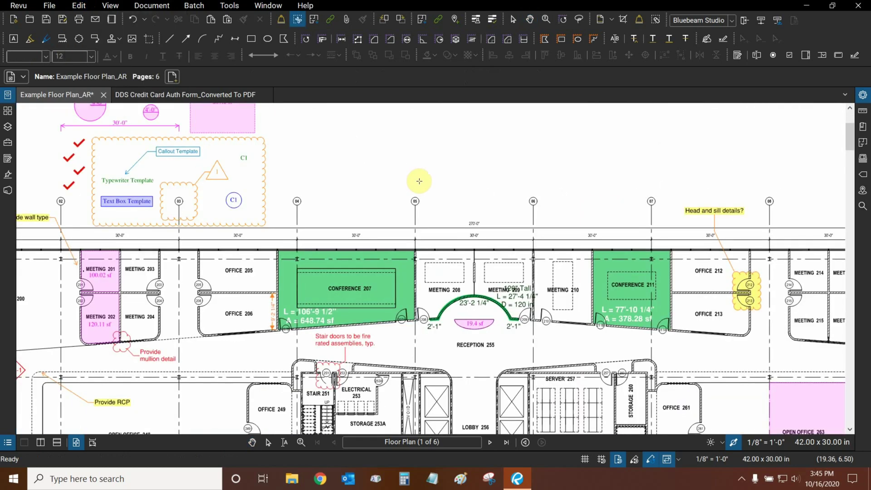
pyautogui.scroll(4, 419, 181)
pyautogui.moveTo(390, 213); pyautogui.dragTo(449, 272)
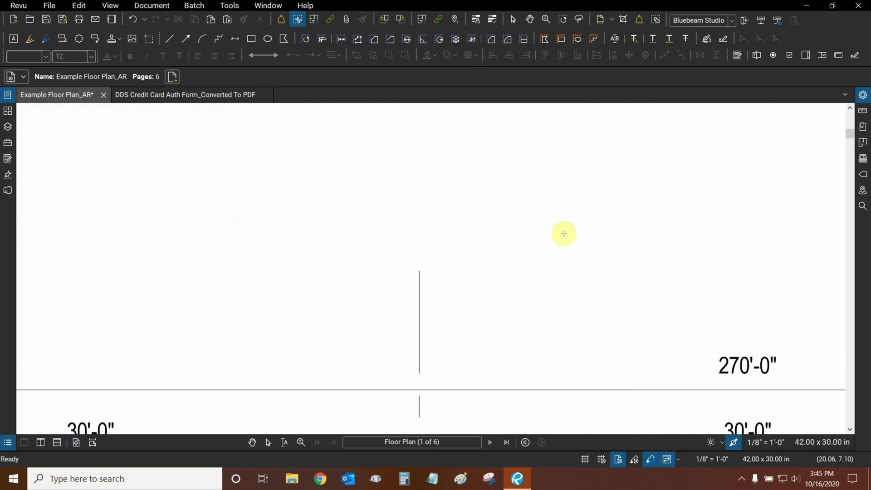
# Paste the cut grid bubble 05 and move it into the blank area between grid lines 05 and 06
pyautogui.rightClick(552, 205)
pyautogui.click(575, 210)
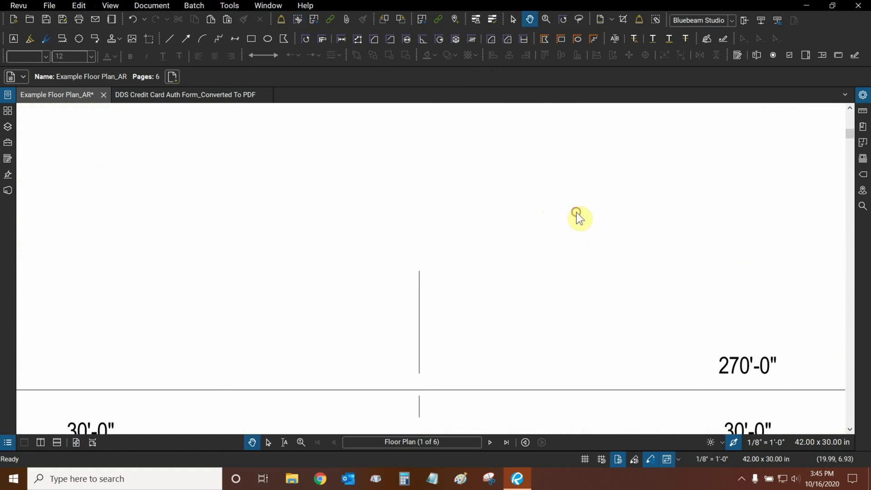
pyautogui.scroll(-2, 507, 250)
pyautogui.moveTo(656, 198); pyautogui.dragTo(499, 219)
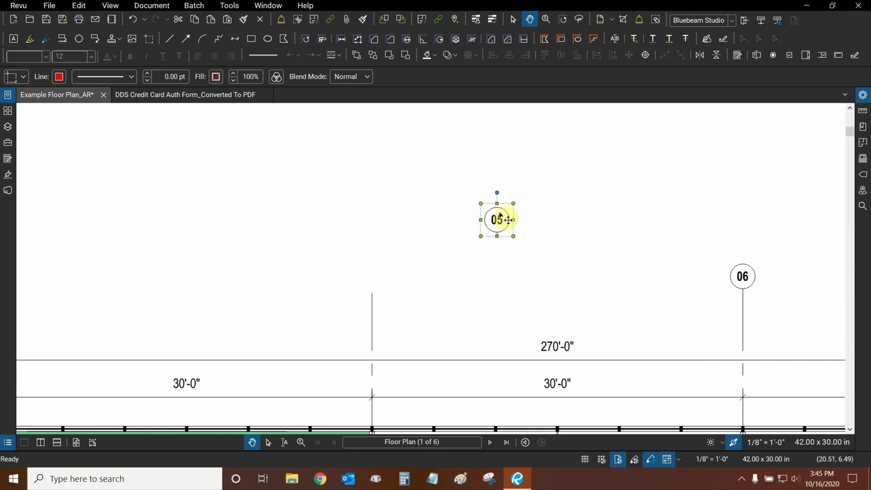
# Undo the move, paste and cut of grid bubble 05
pyautogui.click(78, 6)
pyautogui.click(93, 18)
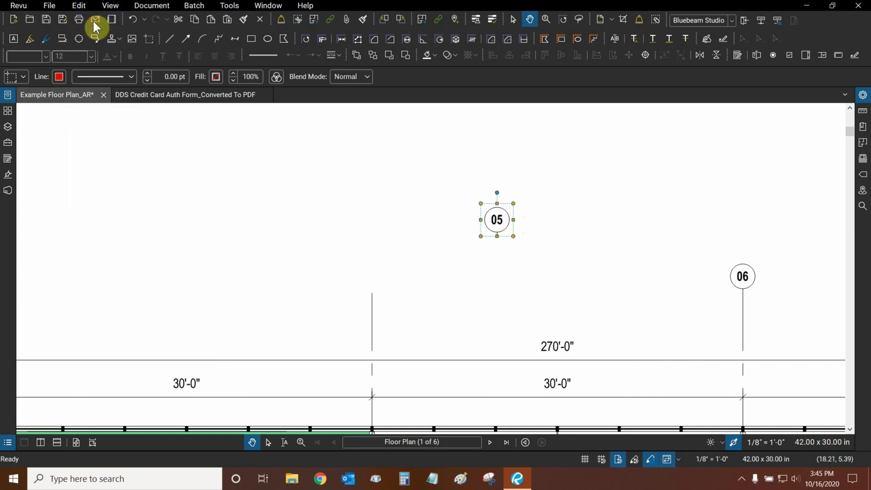
pyautogui.click(84, 6)
pyautogui.click(89, 15)
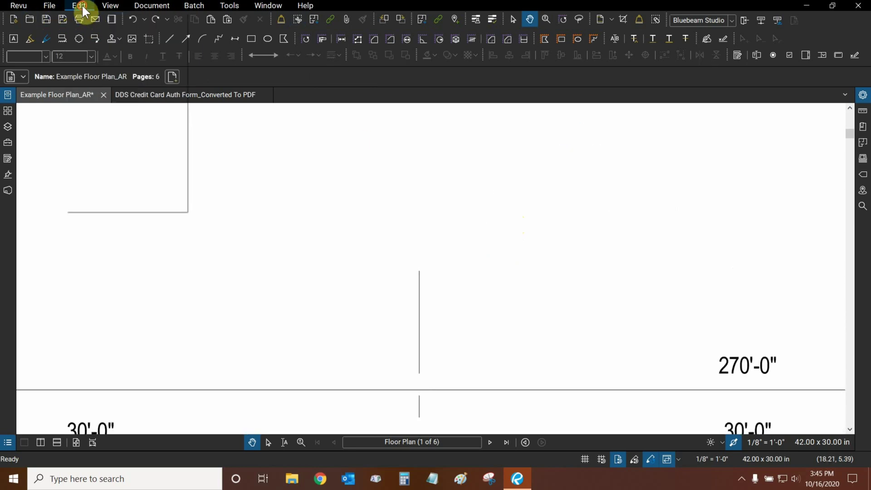
pyautogui.click(82, 6)
pyautogui.click(92, 18)
# Erase grid bubble 05 from the floor plan with the Erase Content tool
pyautogui.hotkey('ctrl', '9')
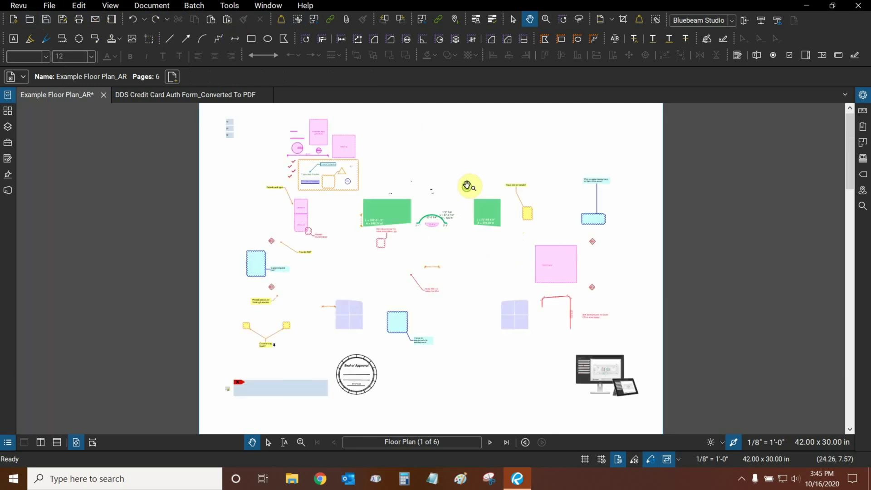
pyautogui.click(80, 6)
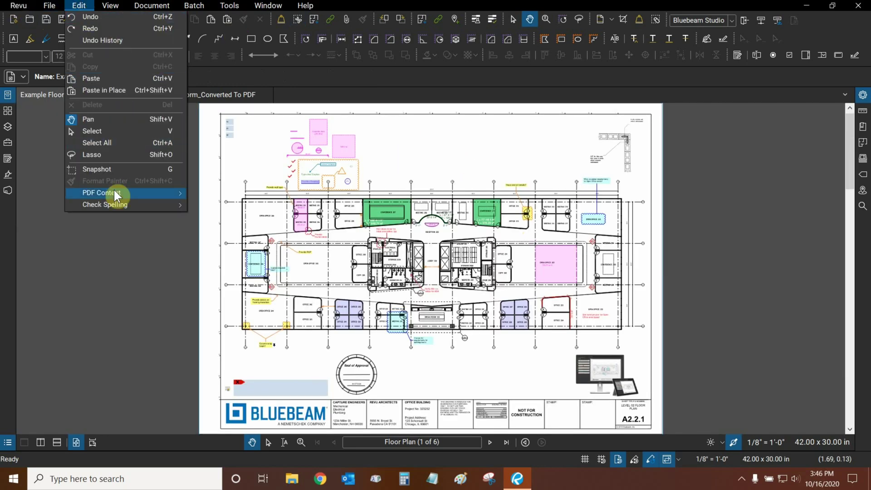
pyautogui.moveTo(113, 190)
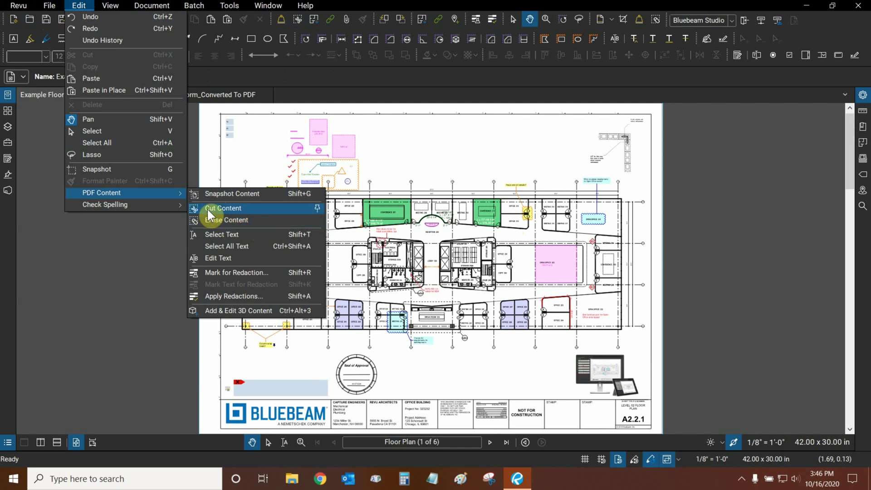
pyautogui.click(253, 220)
pyautogui.scroll(8, 399, 186)
pyautogui.scroll(4, 389, 194)
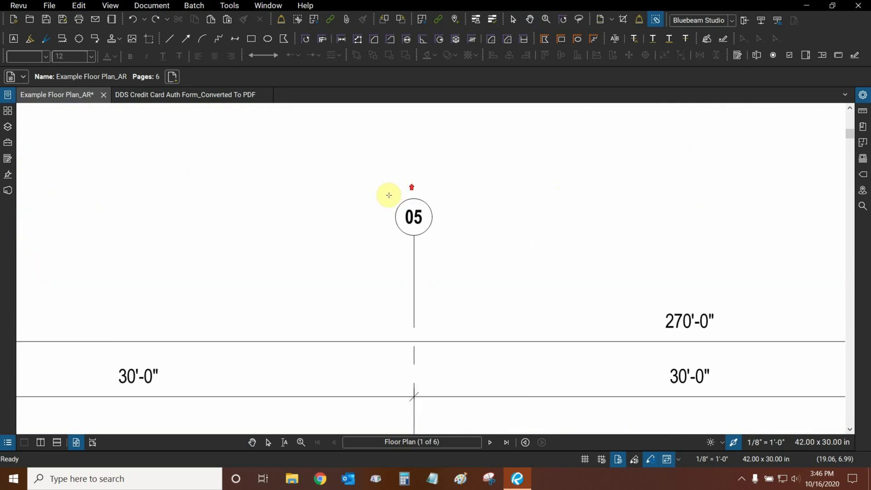
pyautogui.moveTo(388, 191); pyautogui.dragTo(455, 255)
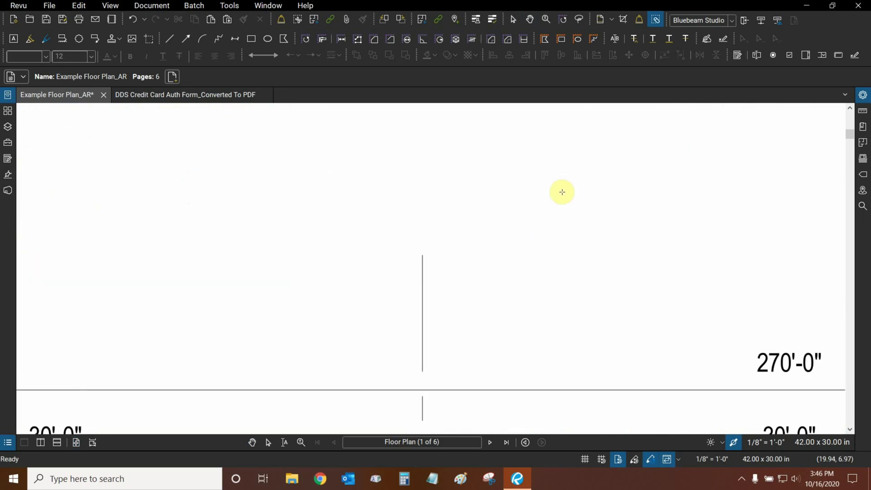
# Undo the erasing of grid bubble 05 and exit the Erase Content tool
pyautogui.click(77, 6)
pyautogui.click(87, 15)
pyautogui.hotkey('ctrl', 'z')
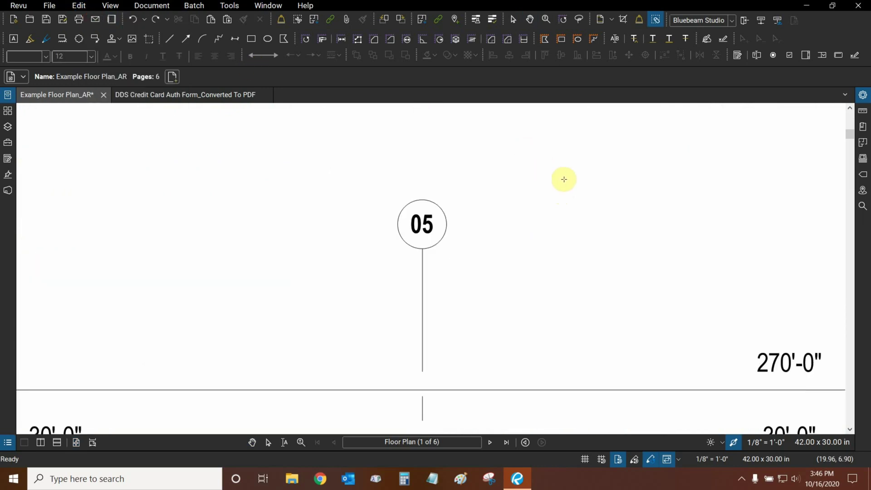
pyautogui.press('Escape')
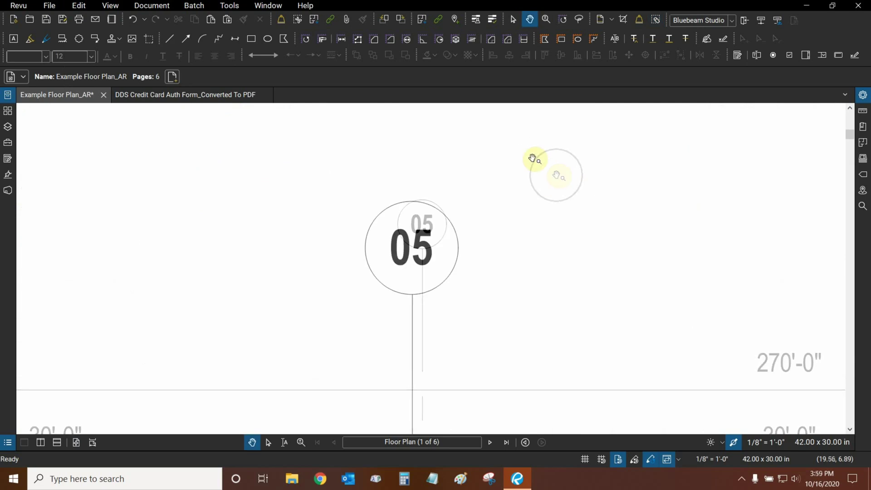
# Select the 270'-0" overall dimension text between grid lines 05 and 06 with the Select Text tool
pyautogui.click(80, 6)
pyautogui.moveTo(112, 191)
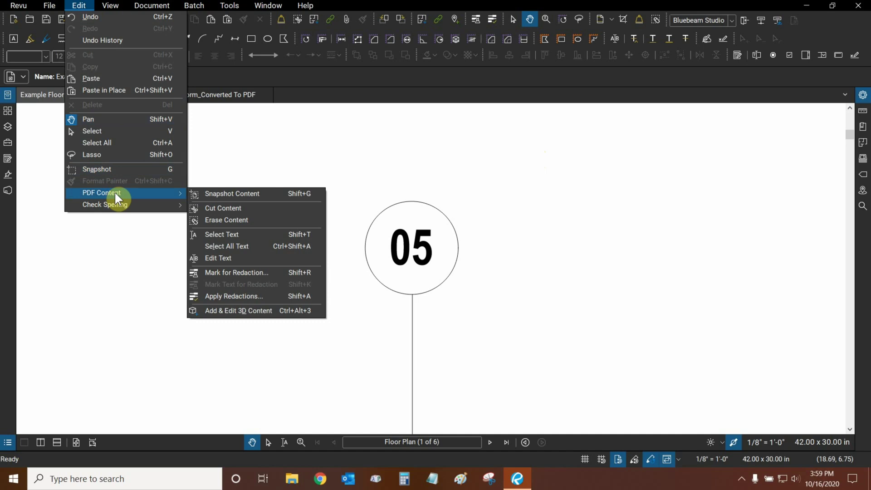
pyautogui.click(244, 235)
pyautogui.scroll(-3, 342, 249)
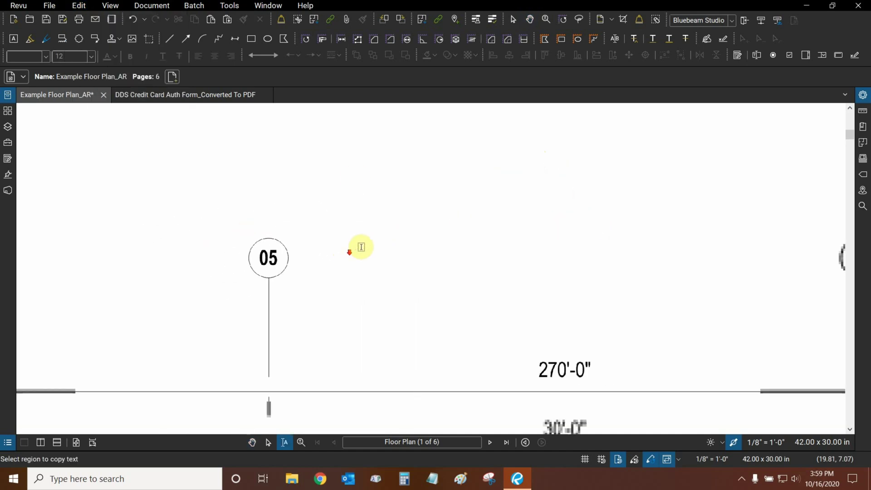
pyautogui.moveTo(424, 243); pyautogui.dragTo(358, 250)
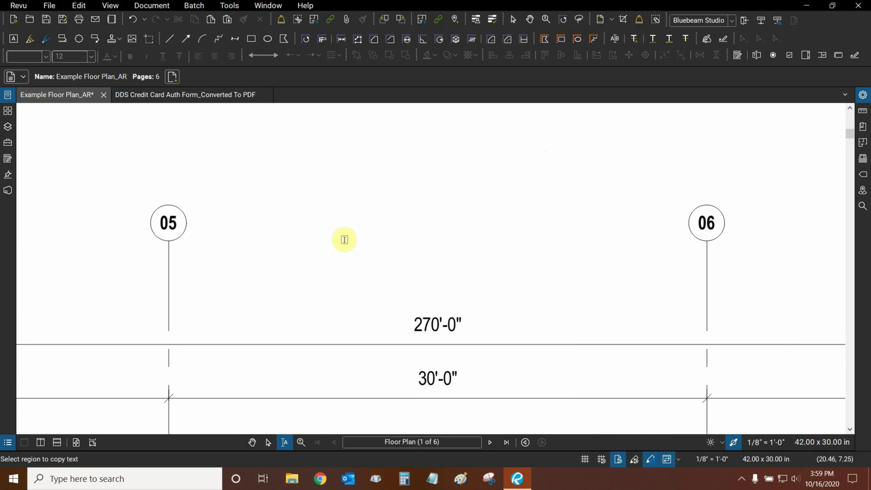
pyautogui.scroll(1, 336, 246)
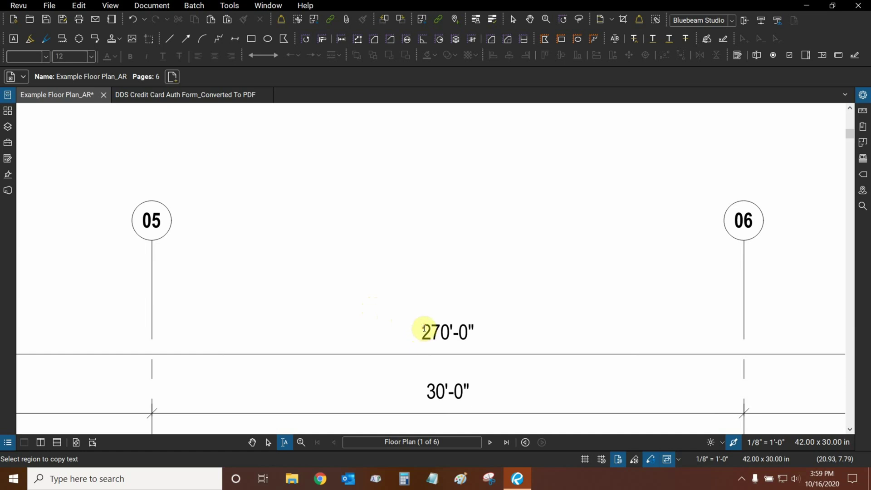
pyautogui.moveTo(423, 330); pyautogui.dragTo(473, 335)
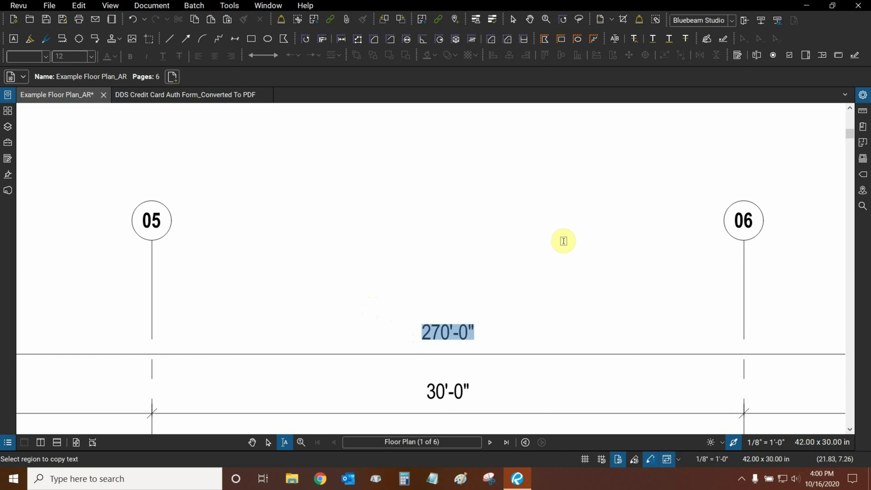
# Copy the selected 270'-0" text into a Notepad note and close the note without saving it
pyautogui.click(433, 480)
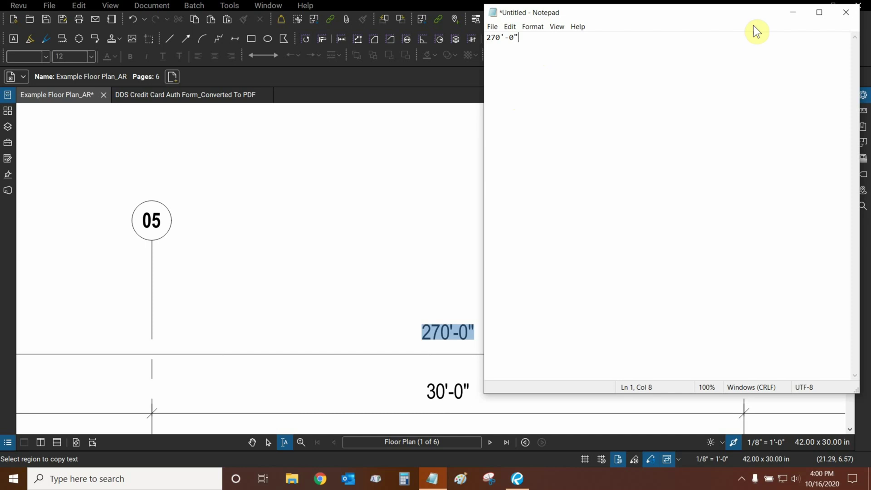
pyautogui.click(847, 20)
pyautogui.click(450, 236)
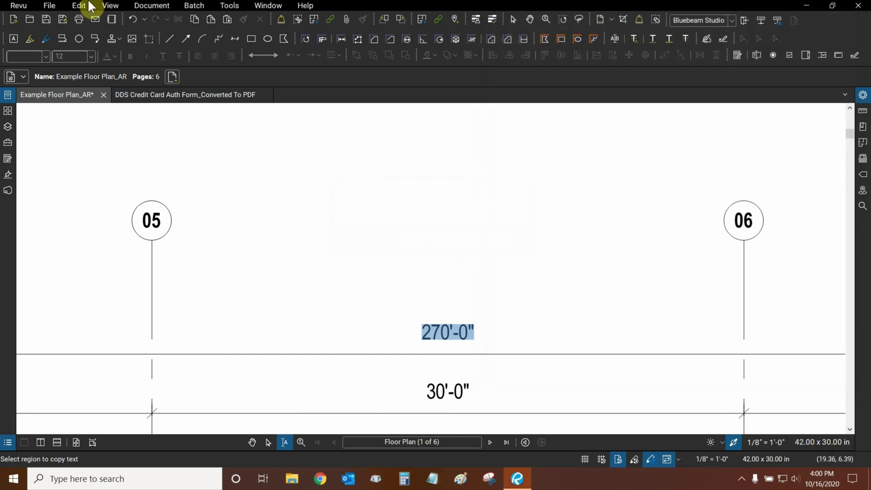
# Clear the dimension text selection and select all text on the floor plan page
pyautogui.click(269, 155)
pyautogui.click(86, 7)
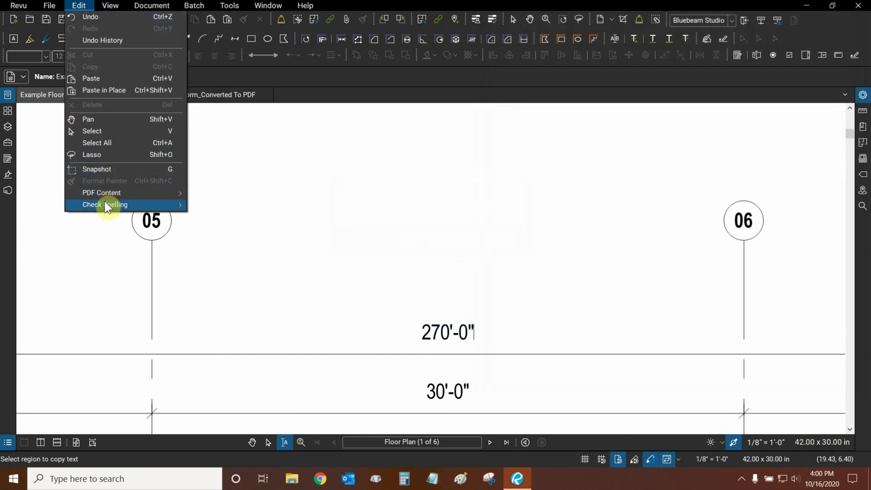
pyautogui.moveTo(107, 194)
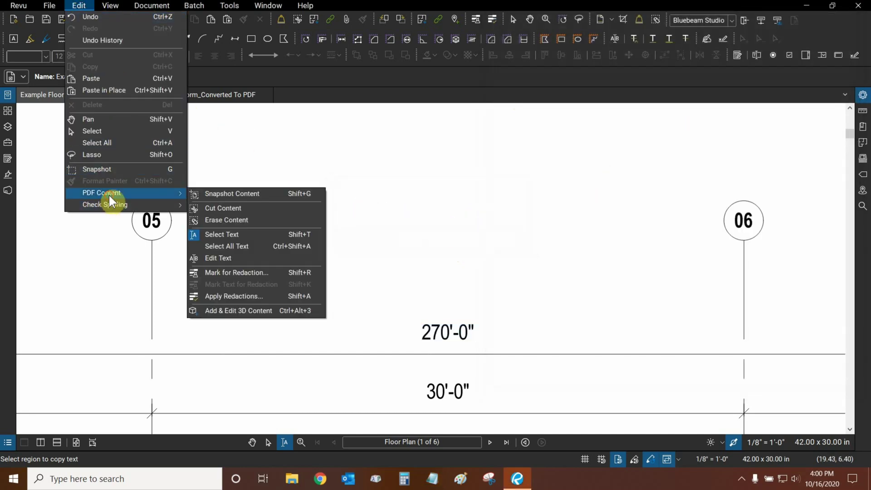
pyautogui.click(230, 247)
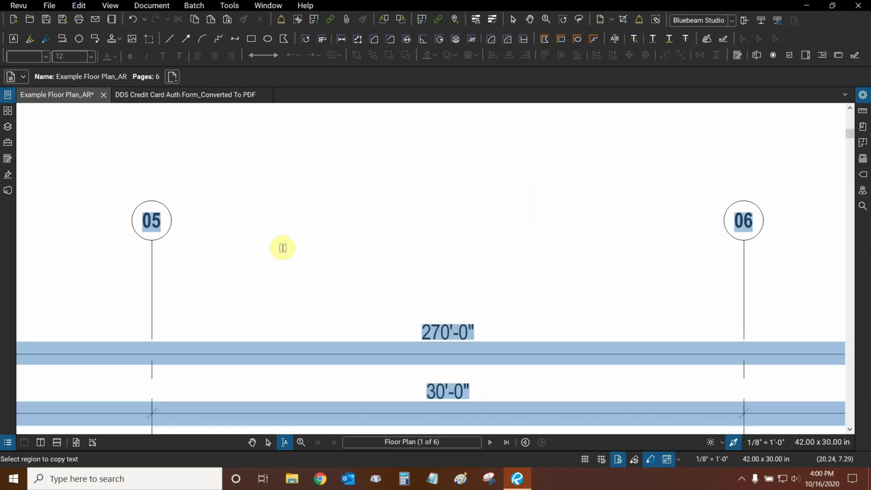
# Examine the selected text across the floor plan's grid bubbles, dimensions, room labels and title block, and clear the selection
pyautogui.moveTo(281, 246); pyautogui.dragTo(463, 234)
pyautogui.scroll(-5, 462, 234)
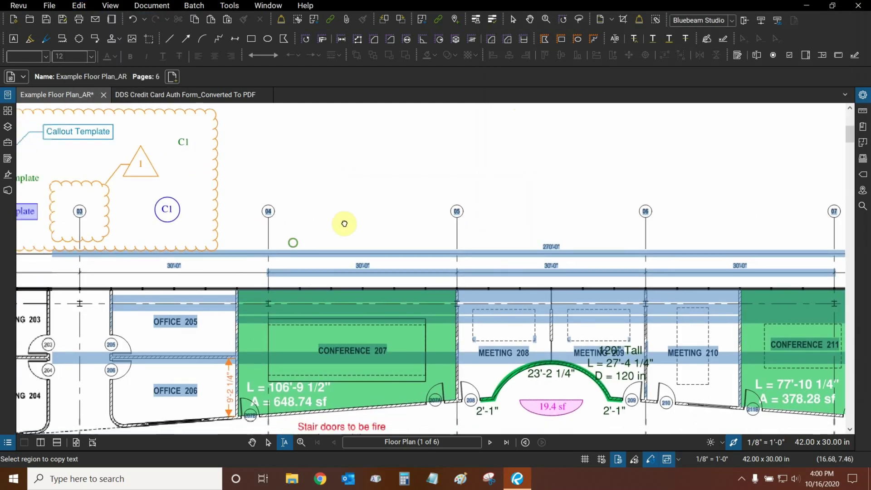
pyautogui.scroll(-1, 412, 211)
pyautogui.moveTo(414, 198); pyautogui.dragTo(504, 195)
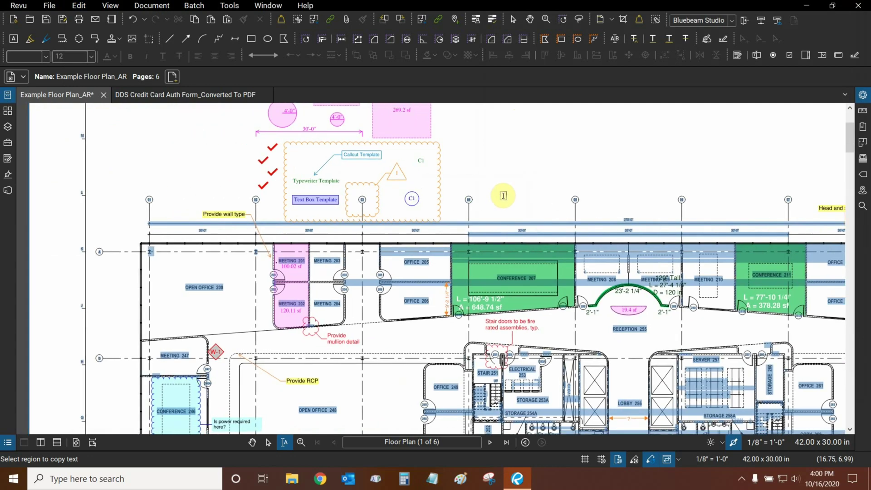
pyautogui.moveTo(550, 166); pyautogui.dragTo(429, 180)
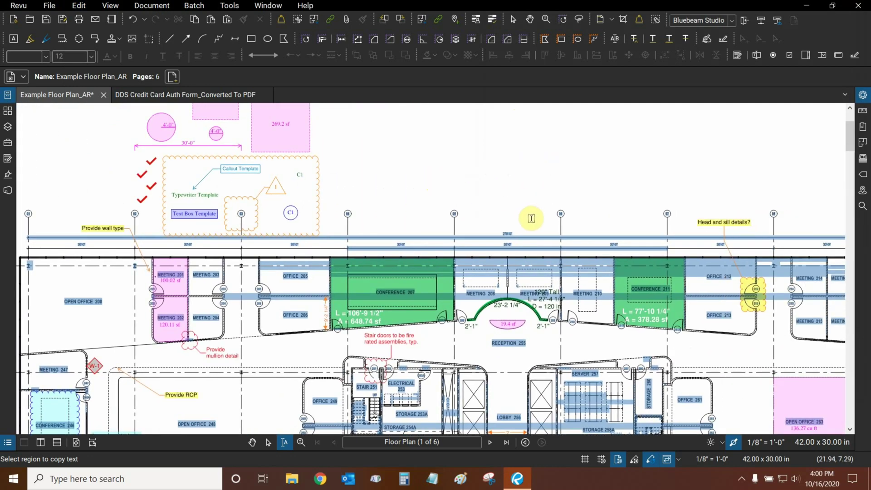
pyautogui.moveTo(527, 218); pyautogui.dragTo(361, 206)
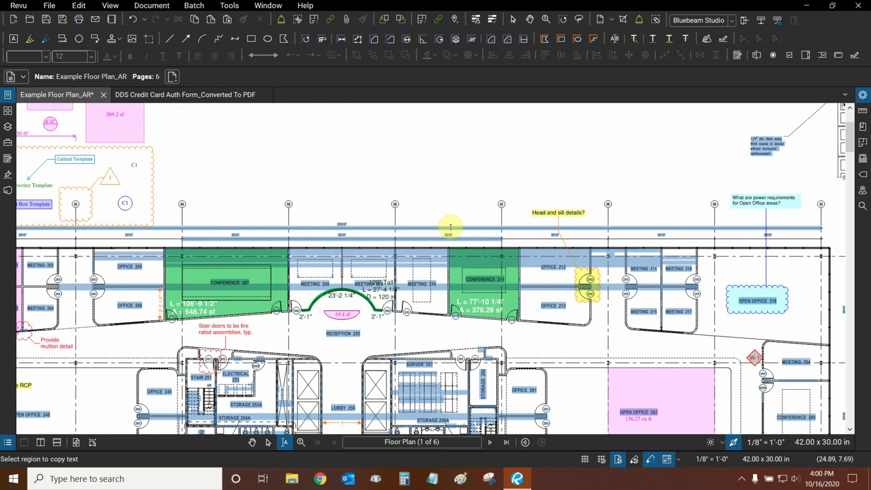
pyautogui.scroll(1, 435, 206)
pyautogui.scroll(1, 446, 211)
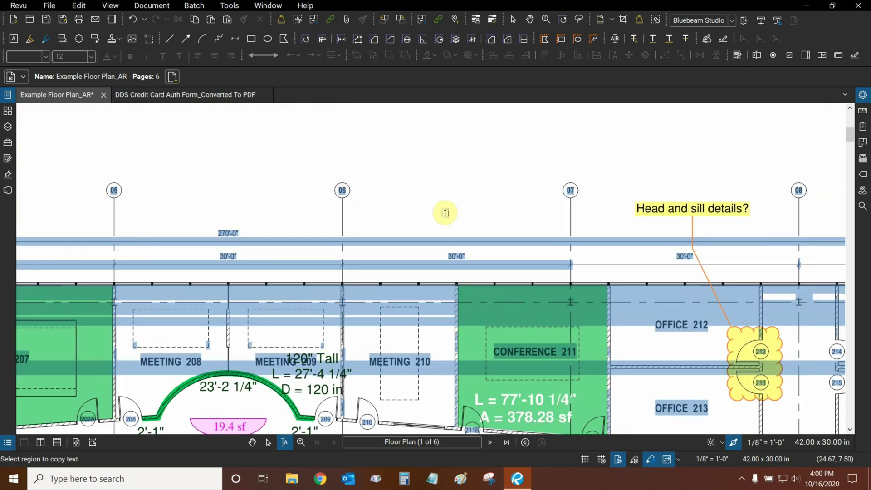
pyautogui.moveTo(445, 210); pyautogui.dragTo(503, 159)
pyautogui.scroll(1, 497, 152)
pyautogui.moveTo(561, 157); pyautogui.dragTo(377, 175)
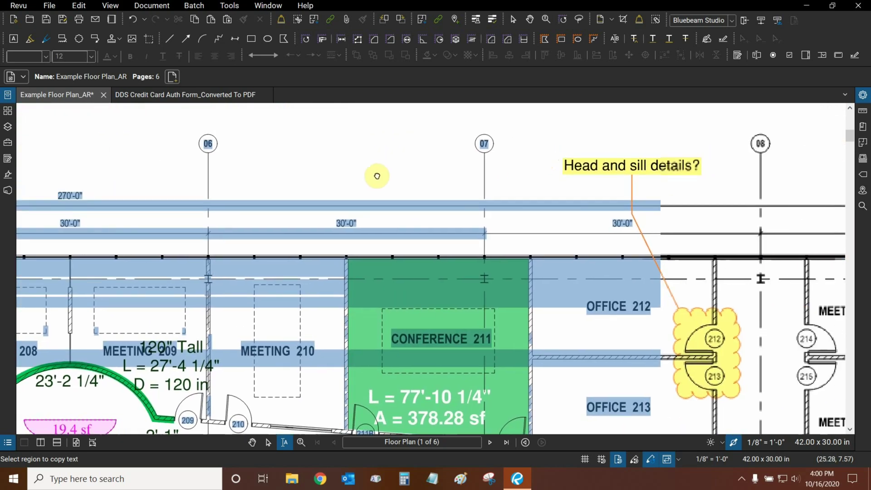
pyautogui.moveTo(427, 151); pyautogui.dragTo(372, 184)
pyautogui.moveTo(594, 168); pyautogui.dragTo(526, 165)
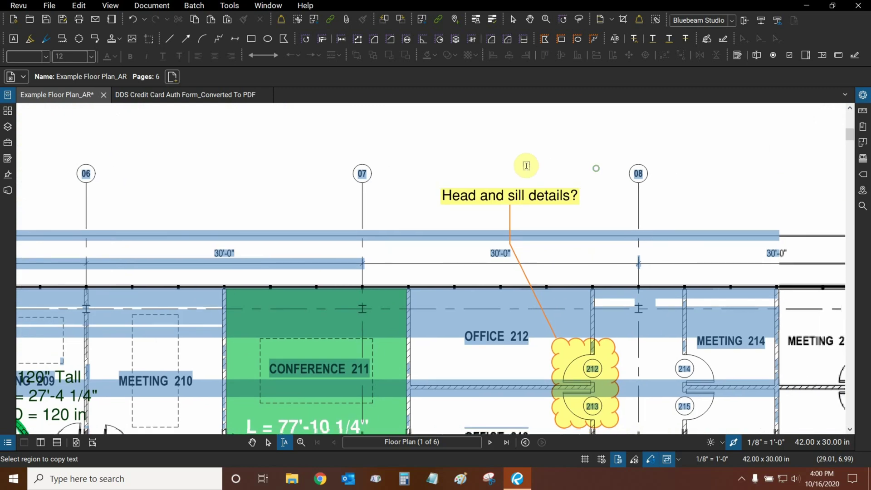
pyautogui.click(440, 310)
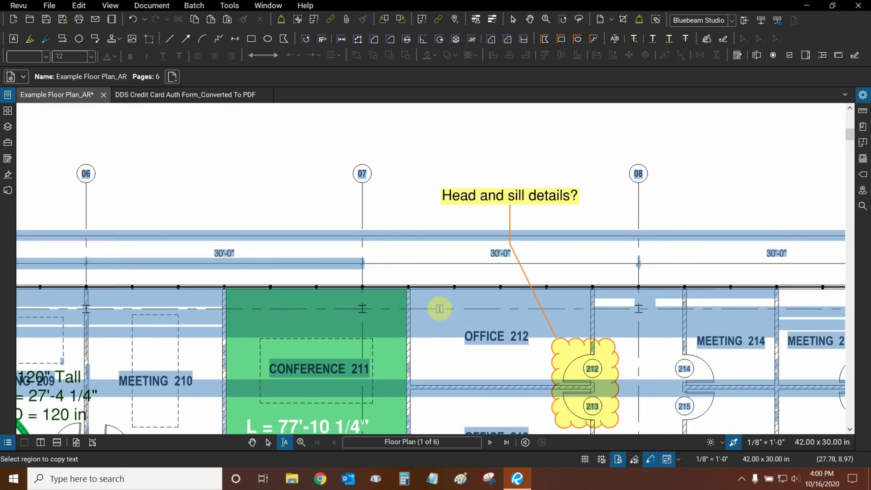
pyautogui.click(441, 311)
pyautogui.scroll(-5, 396, 176)
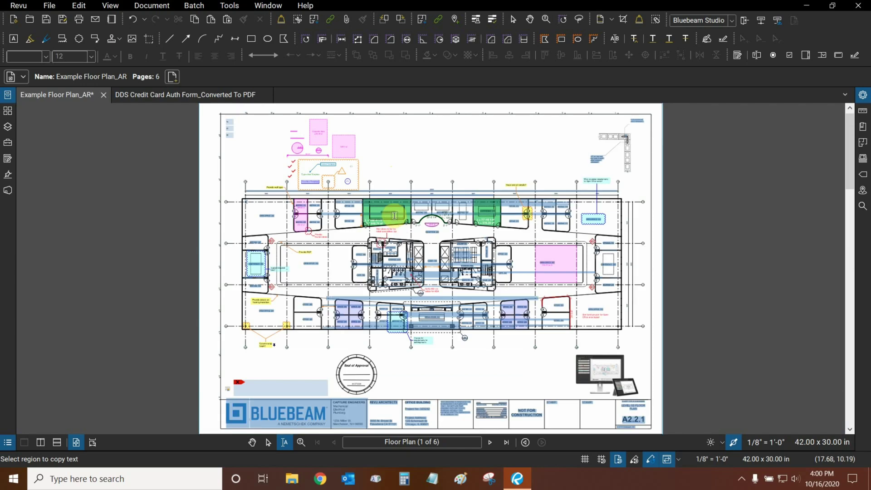
pyautogui.press('Escape')
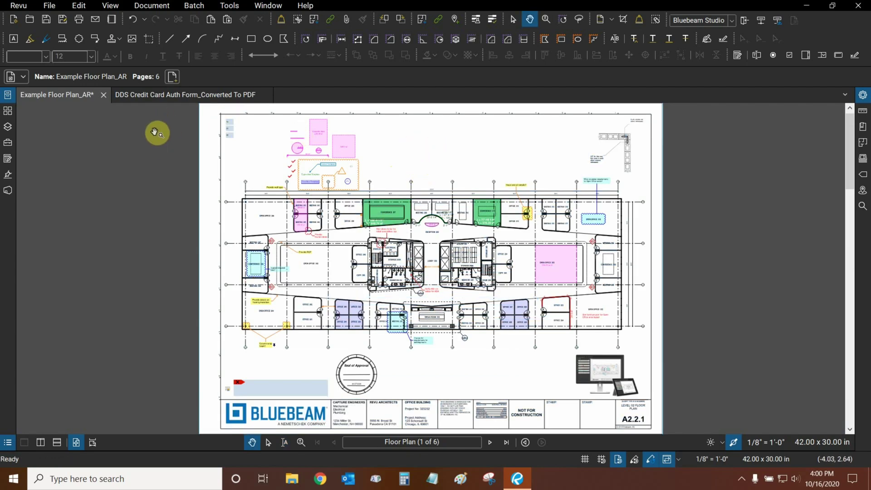
# Switch to the DDS Credit Card Auth Form document and select all of its text
pyautogui.click(181, 93)
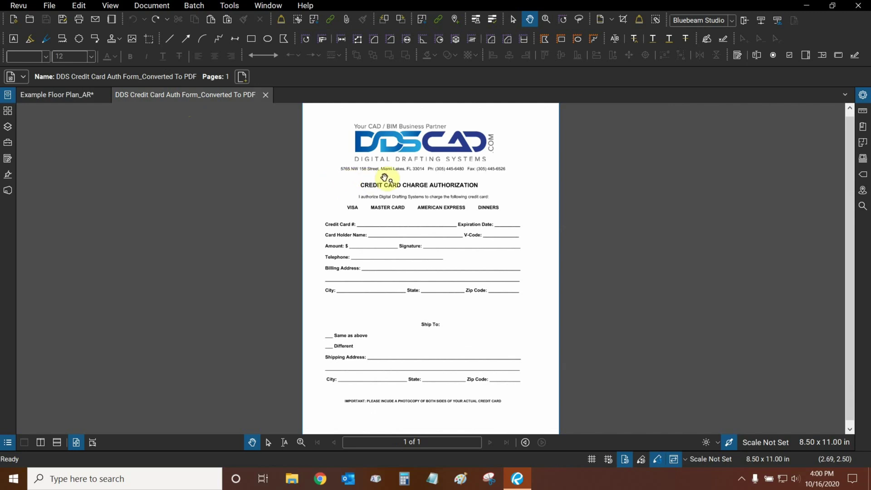
pyautogui.scroll(2, 399, 173)
pyautogui.scroll(-3, 363, 170)
pyautogui.scroll(1, 350, 170)
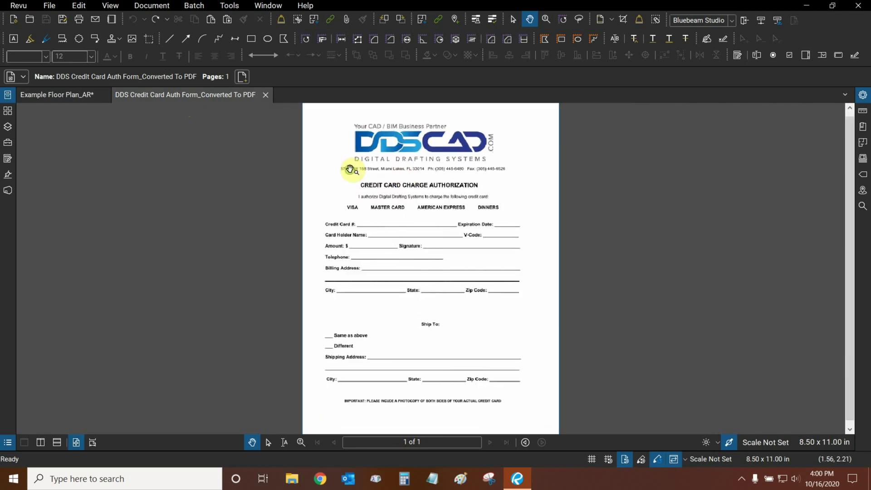
pyautogui.click(80, 6)
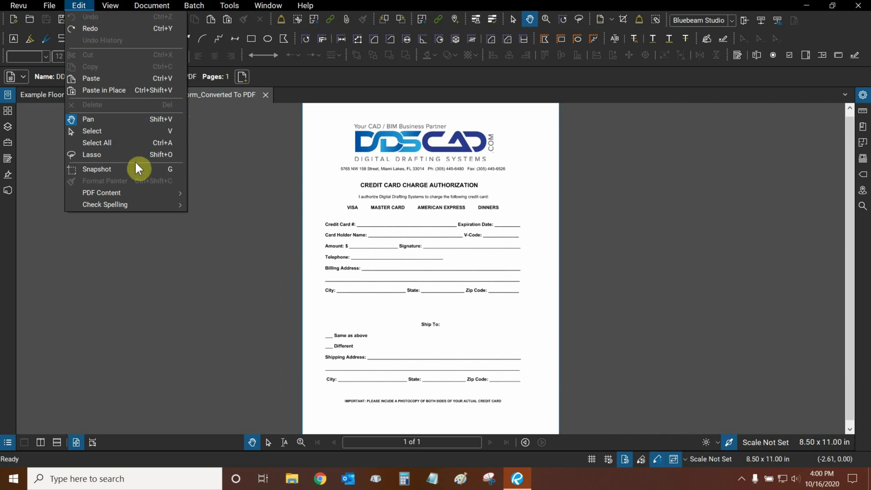
pyautogui.moveTo(114, 194)
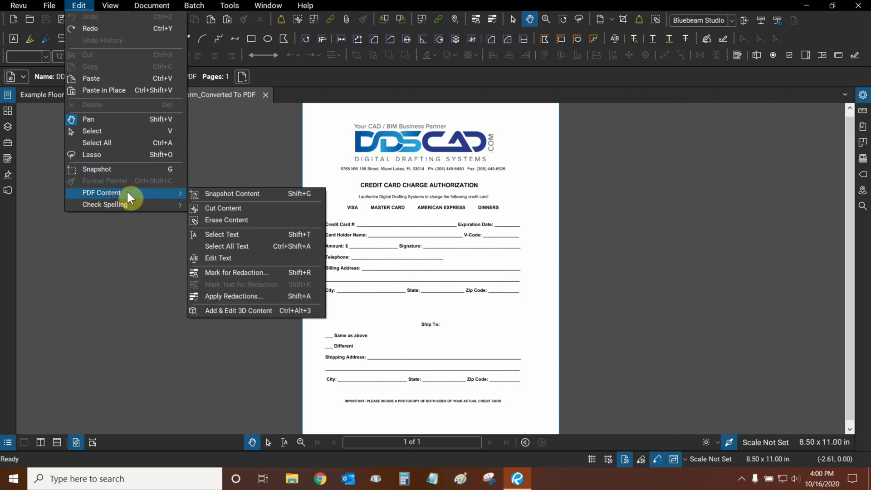
pyautogui.click(238, 246)
# Examine the selected text throughout the credit card form and compare it with the company logo at the page's head
pyautogui.moveTo(519, 204); pyautogui.dragTo(544, 178)
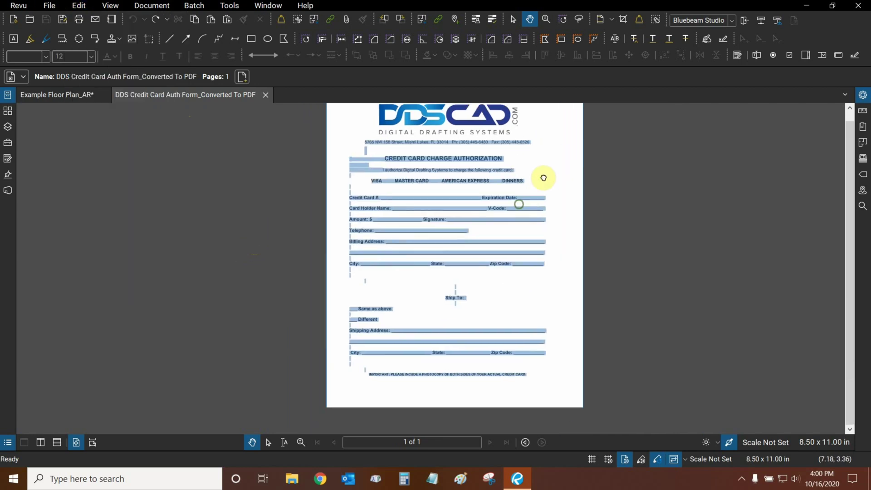
pyautogui.scroll(4, 386, 295)
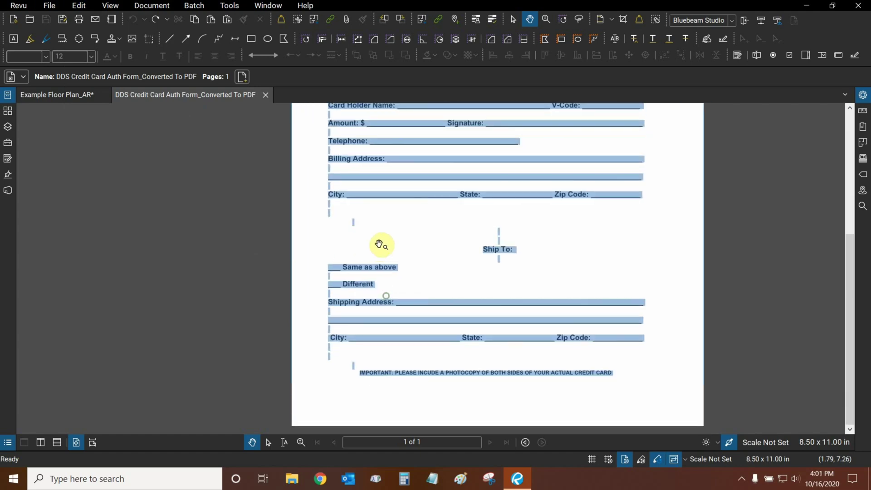
pyautogui.scroll(1, 379, 244)
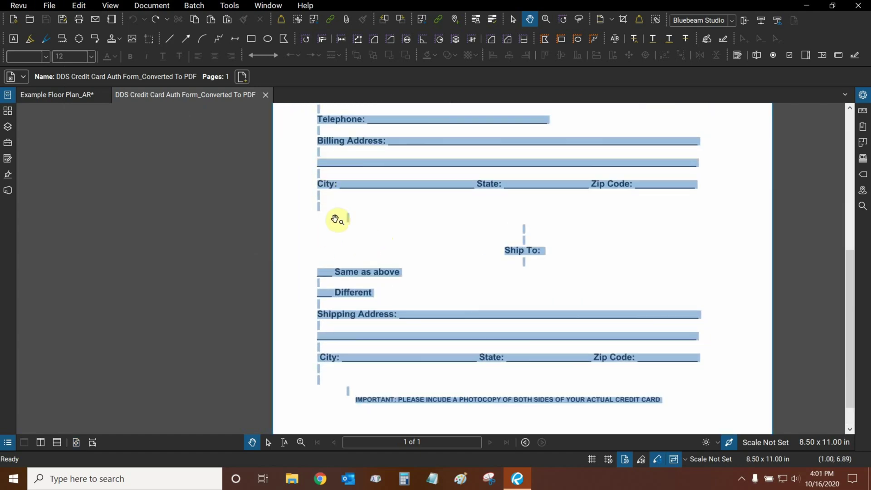
pyautogui.moveTo(373, 137); pyautogui.dragTo(367, 305)
pyautogui.moveTo(392, 194); pyautogui.dragTo(357, 169)
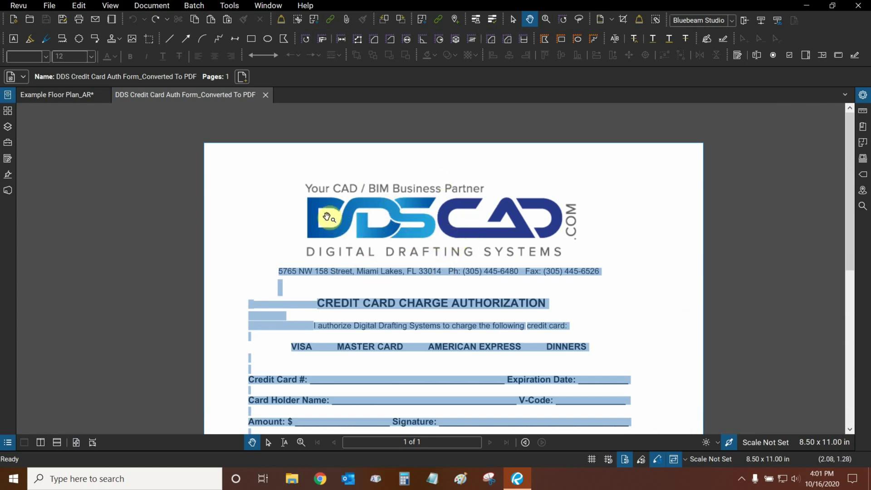
pyautogui.scroll(3, 333, 227)
pyautogui.scroll(3, 348, 297)
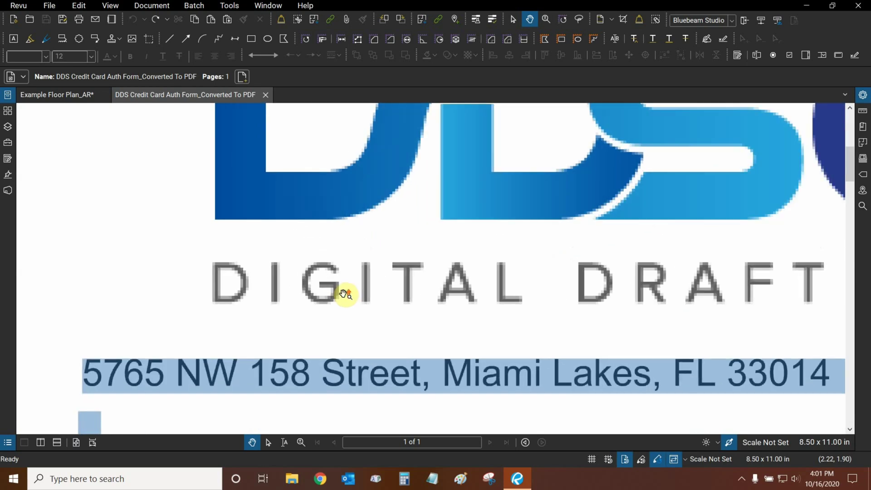
pyautogui.scroll(-3, 341, 293)
pyautogui.scroll(-5, 345, 290)
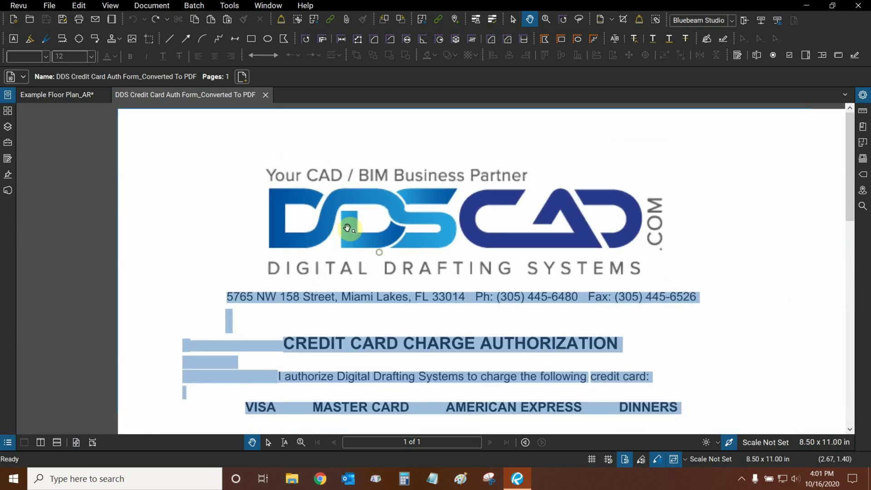
pyautogui.moveTo(351, 210); pyautogui.dragTo(346, 218)
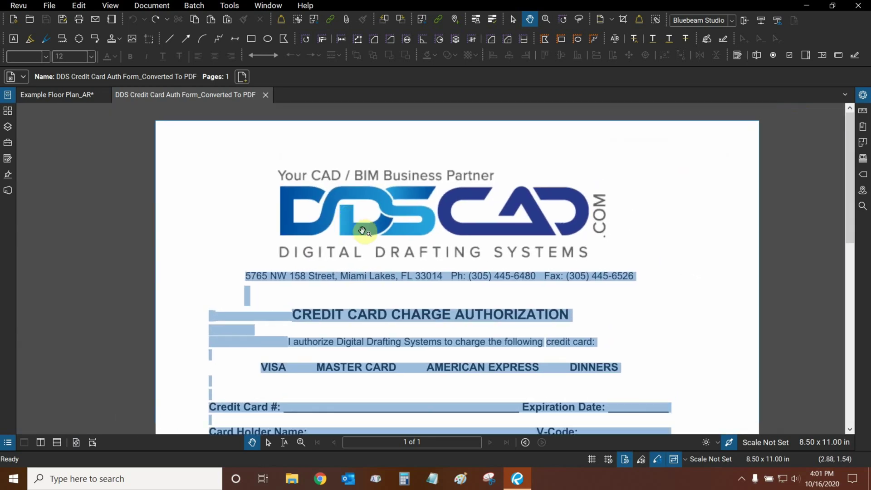
# Edit the PDF text of the form's main heading, replacing "CREDIT" with "DEBIT" so it reads "DEBIT CARD CHARGE AUTHORIZATION"
pyautogui.click(79, 5)
pyautogui.moveTo(104, 192)
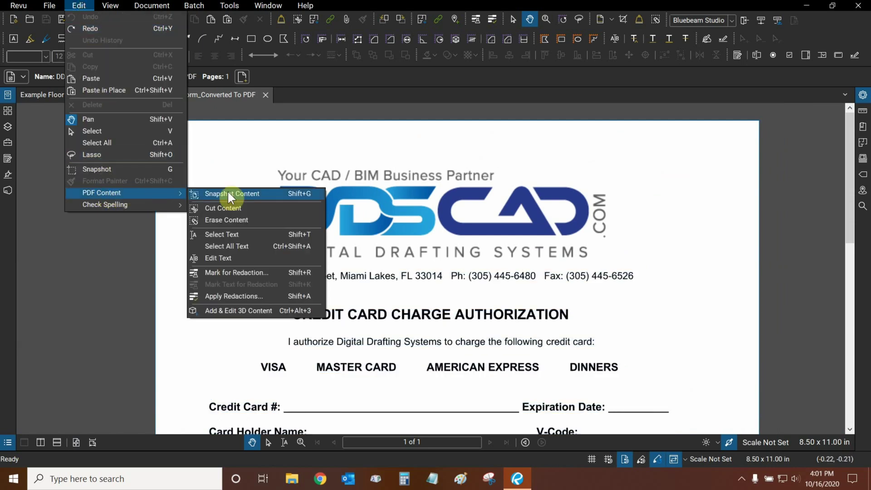
pyautogui.click(234, 256)
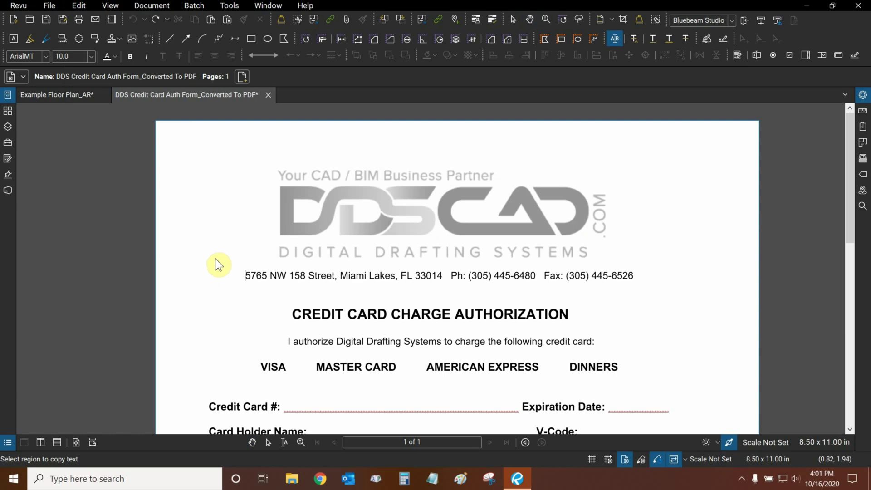
pyautogui.moveTo(222, 259); pyautogui.dragTo(272, 227)
pyautogui.scroll(4, 293, 257)
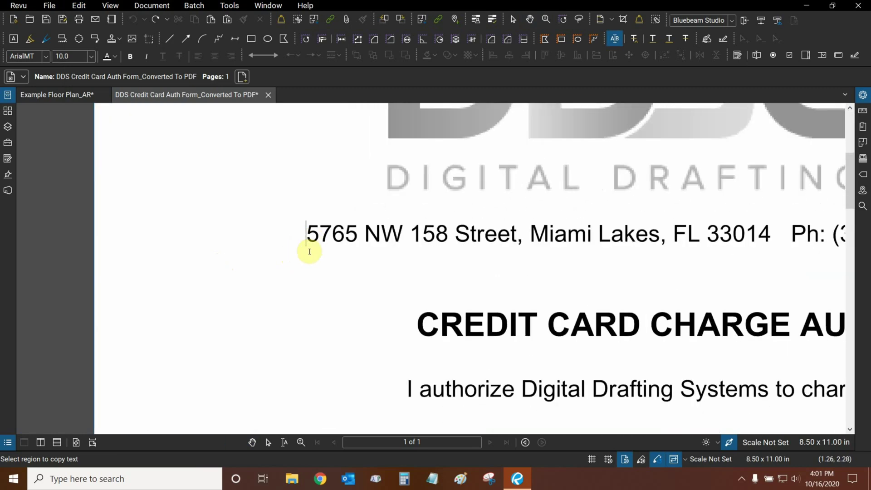
pyautogui.hscroll(3, 358, 268)
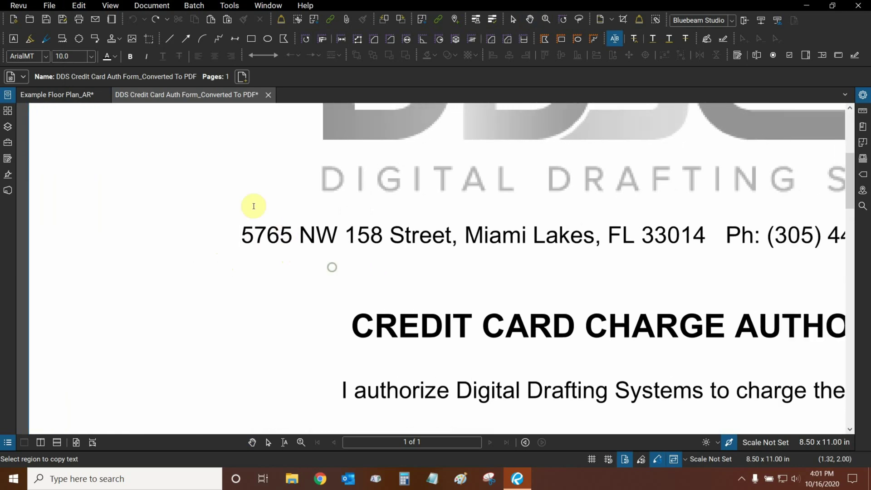
pyautogui.scroll(-1, 220, 213)
pyautogui.scroll(-2, 222, 213)
pyautogui.scroll(2, 258, 245)
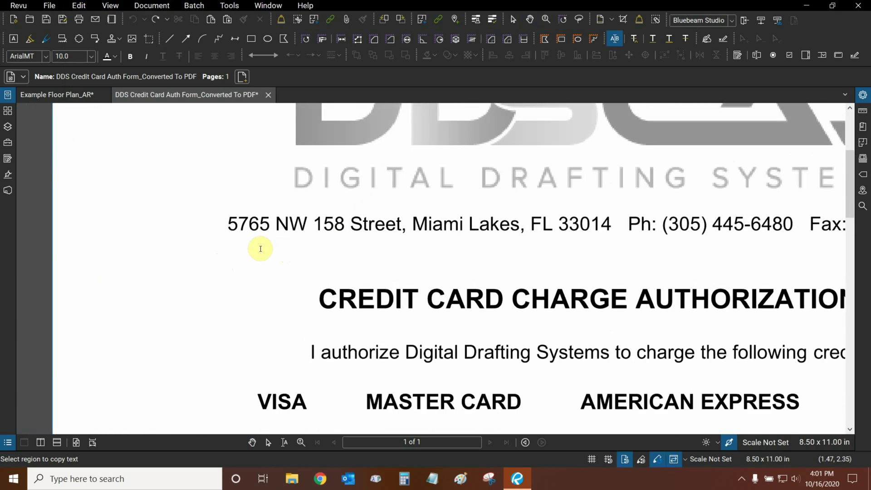
pyautogui.scroll(-2, 260, 249)
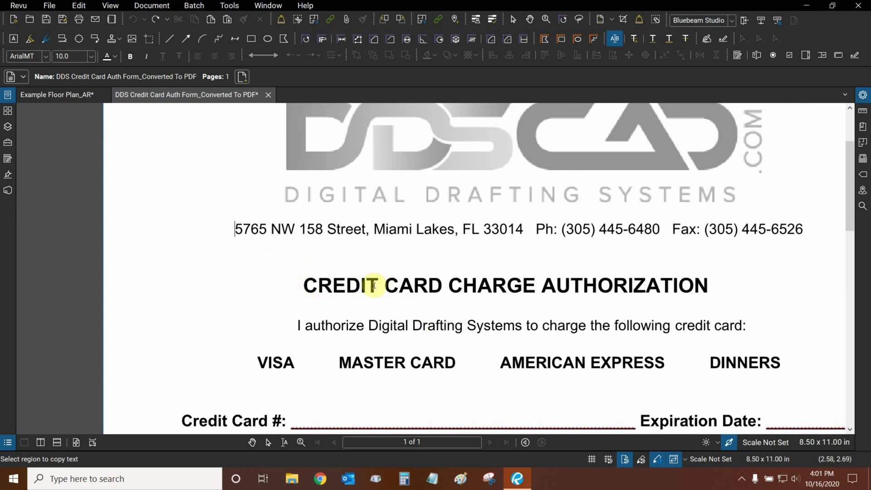
pyautogui.moveTo(427, 267); pyautogui.dragTo(365, 229)
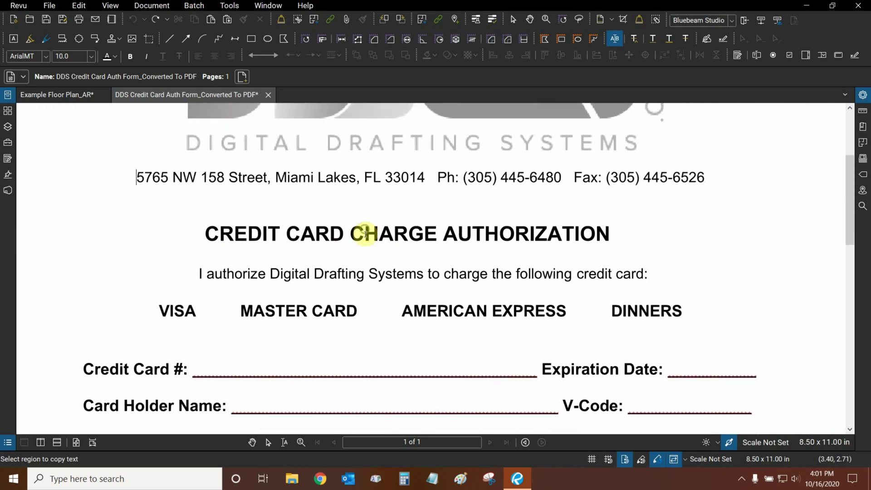
pyautogui.scroll(1, 206, 239)
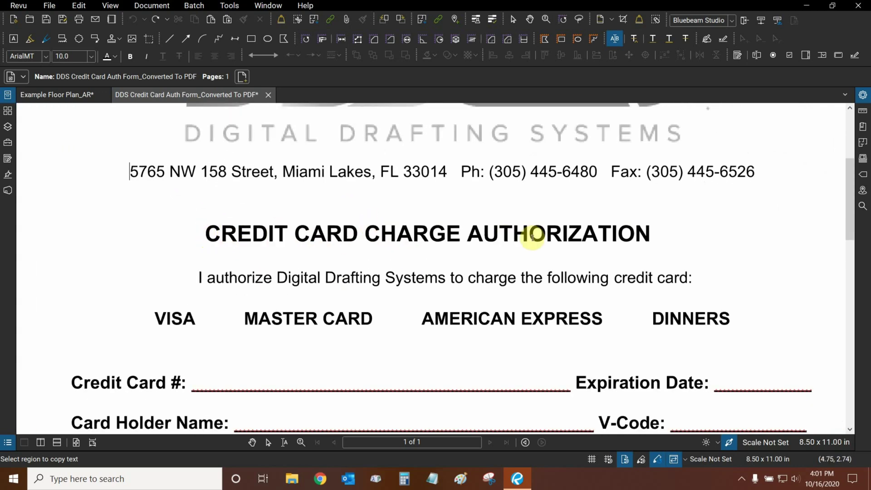
pyautogui.click(289, 234)
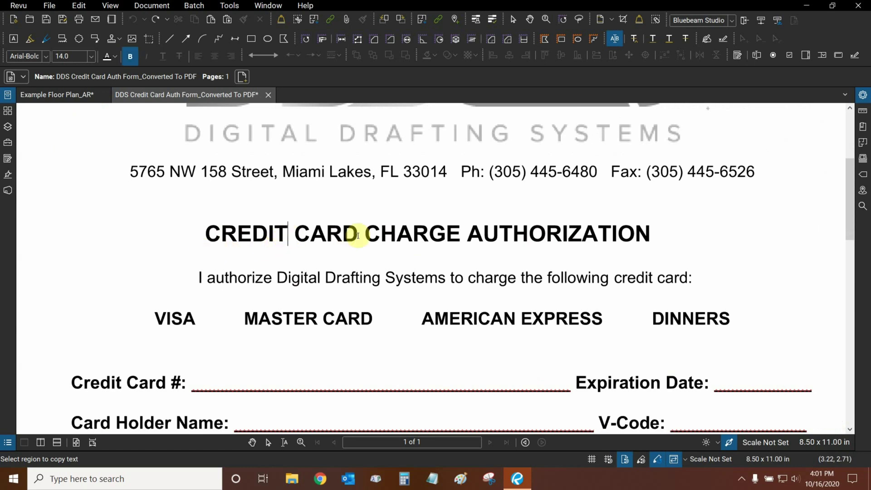
pyautogui.press('BackSpace')
pyautogui.press('BackSpace')
pyautogui.press('BackSpace')
pyautogui.press('BackSpace')
pyautogui.press('BackSpace')
pyautogui.press('BackSpace')
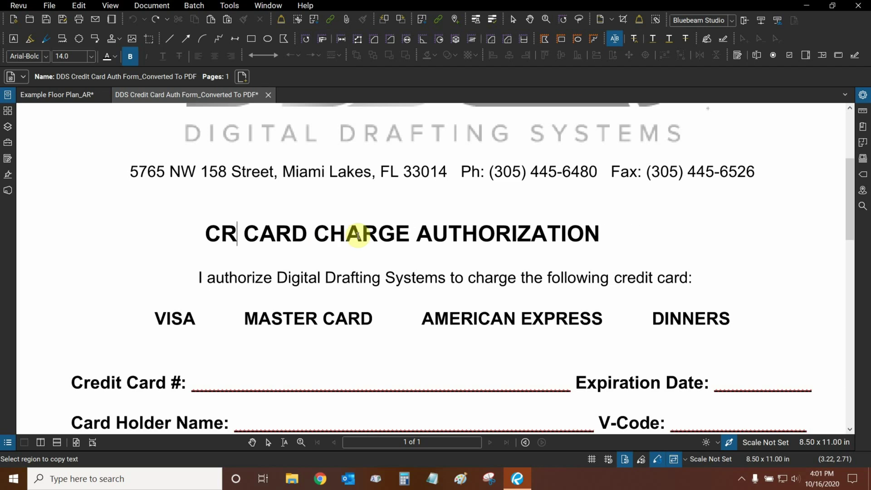
pyautogui.write('DEBIT')
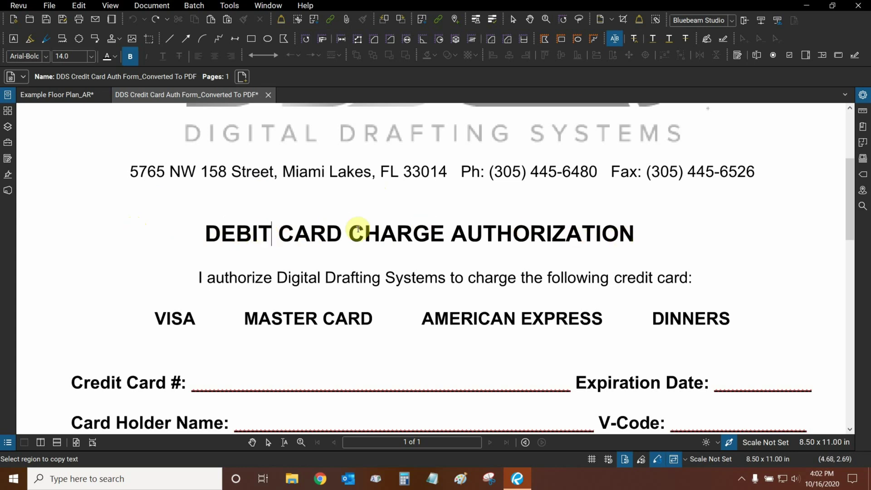
pyautogui.press('Escape')
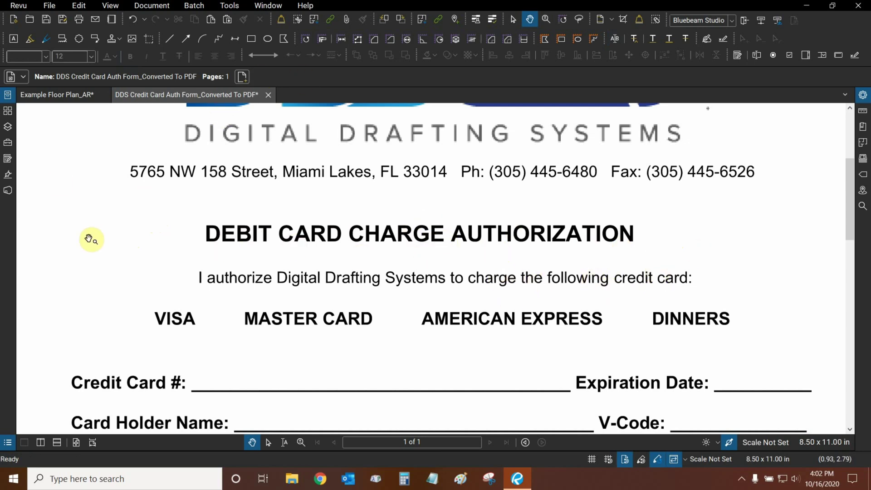
# Edit the PDF text of the authorization sentence below the heading, replacing "credit" with "debit" before "card:"
pyautogui.click(79, 6)
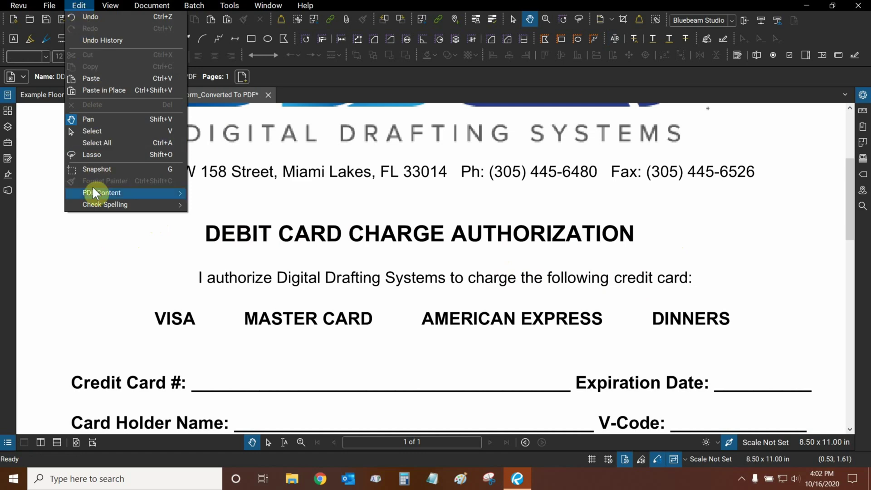
pyautogui.moveTo(89, 194)
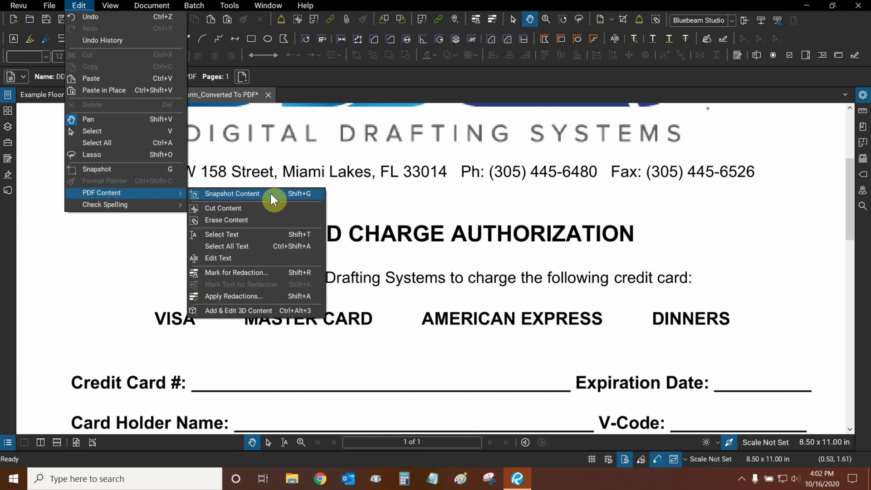
pyautogui.click(236, 259)
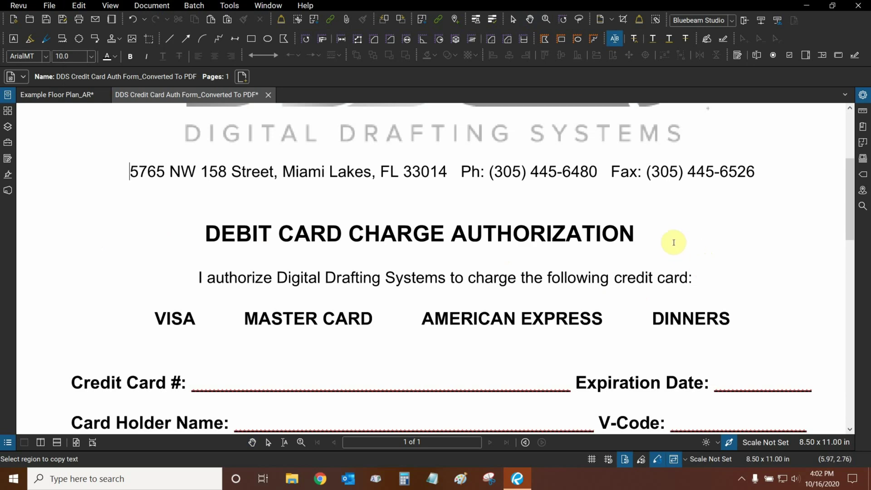
pyautogui.moveTo(657, 259); pyautogui.dragTo(554, 235)
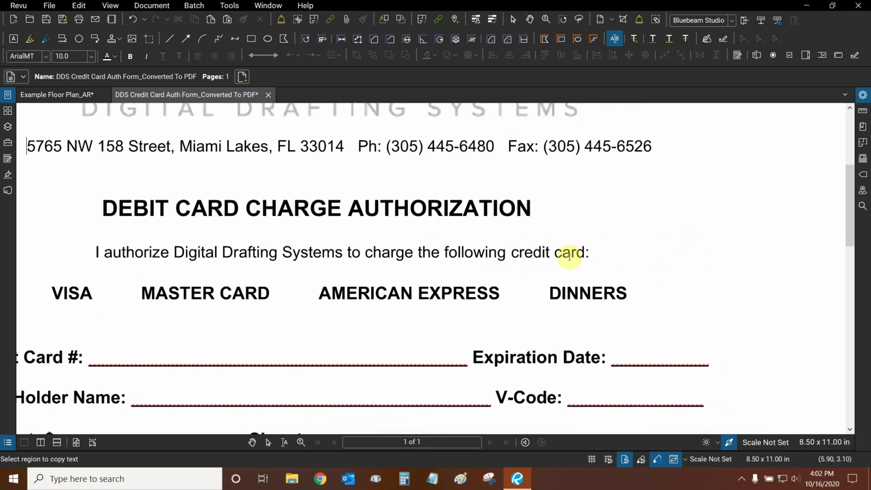
pyautogui.scroll(1, 550, 252)
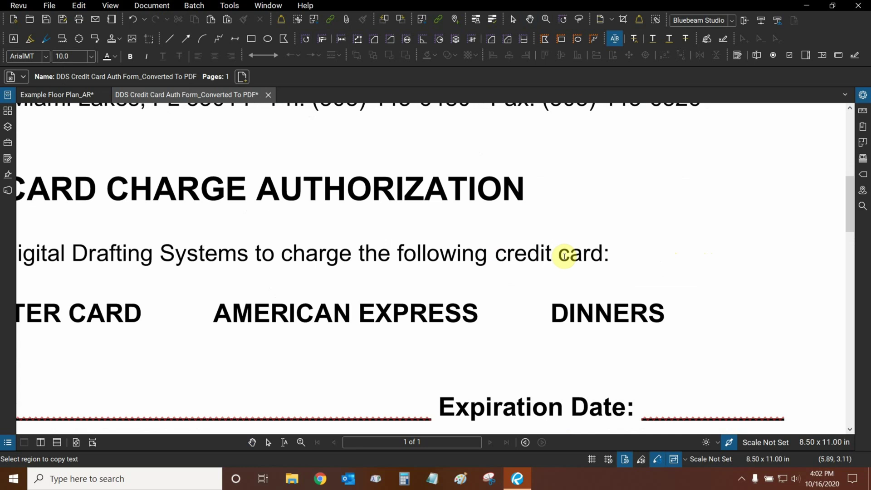
pyautogui.press('BackSpace')
pyautogui.press('BackSpace')
pyautogui.press('BackSpace')
pyautogui.press('BackSpace')
pyautogui.press('BackSpace')
pyautogui.press('BackSpace')
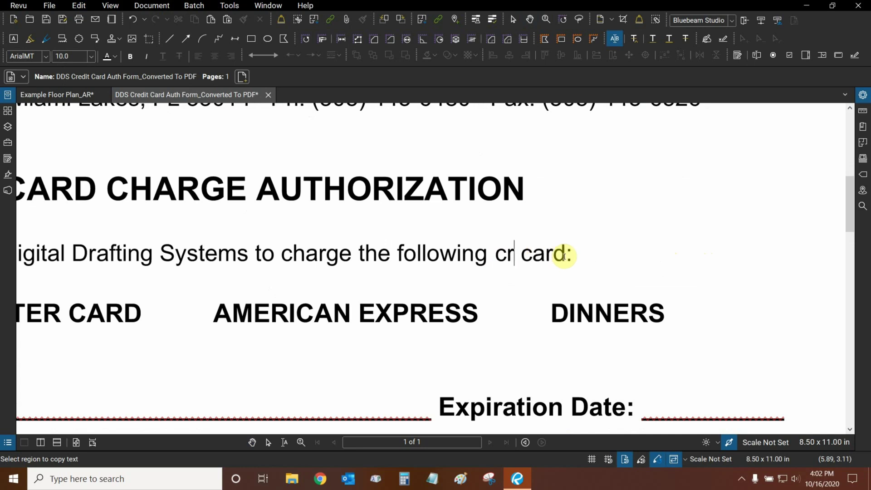
pyautogui.write('debit')
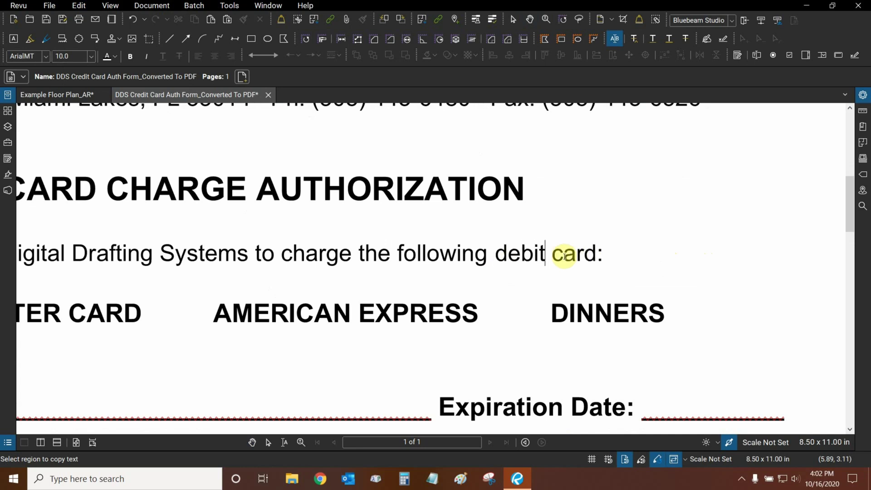
# Show the text editing properties for the form, finish the Edit Text session and view the whole page
pyautogui.scroll(-3, 230, 242)
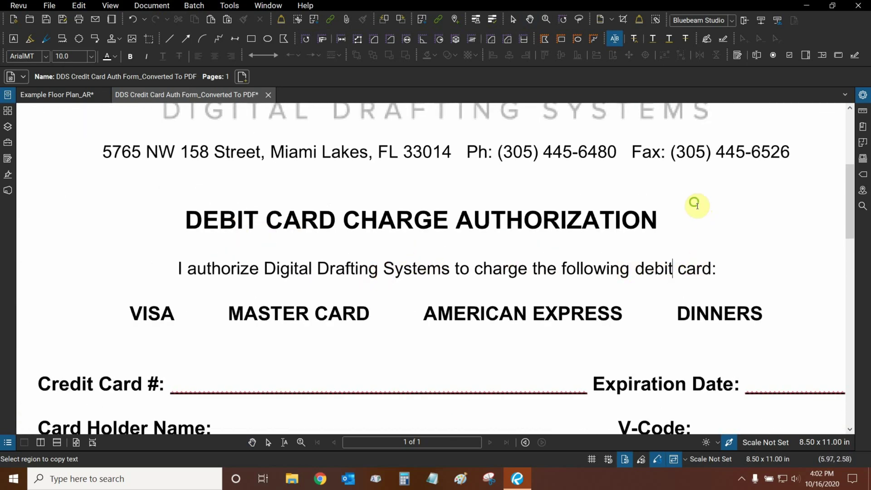
pyautogui.scroll(-2, 657, 227)
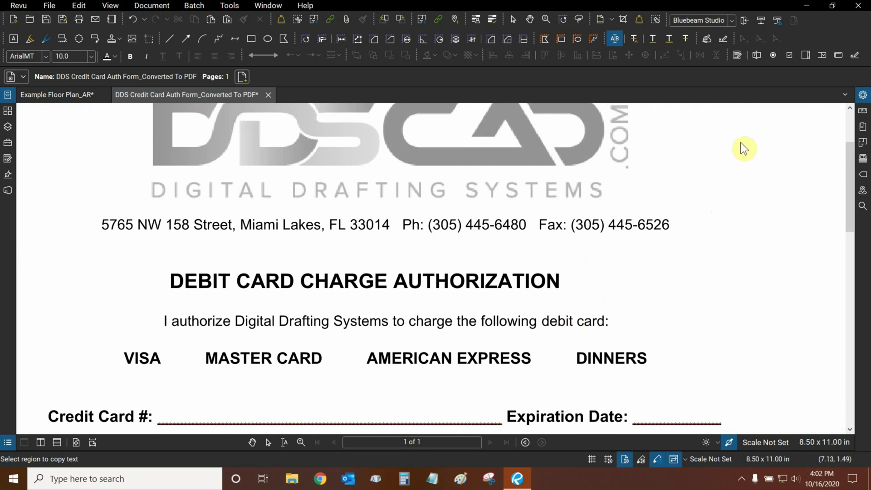
pyautogui.click(862, 95)
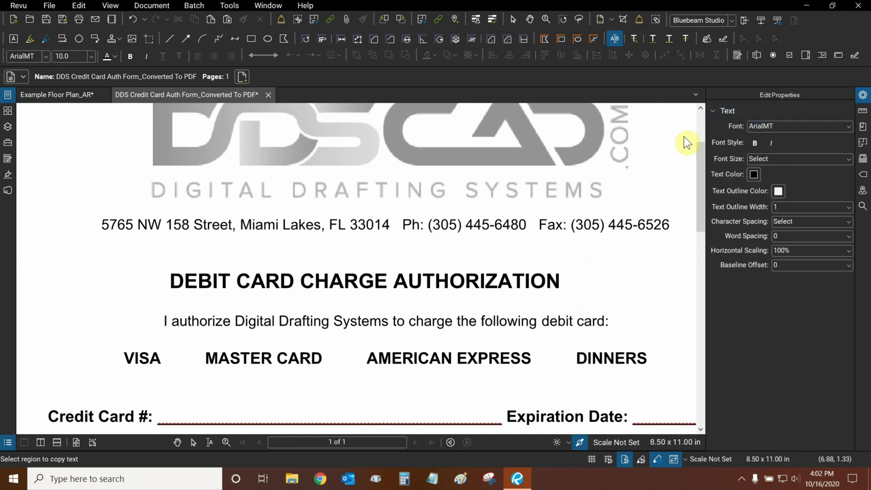
pyautogui.scroll(-3, 670, 138)
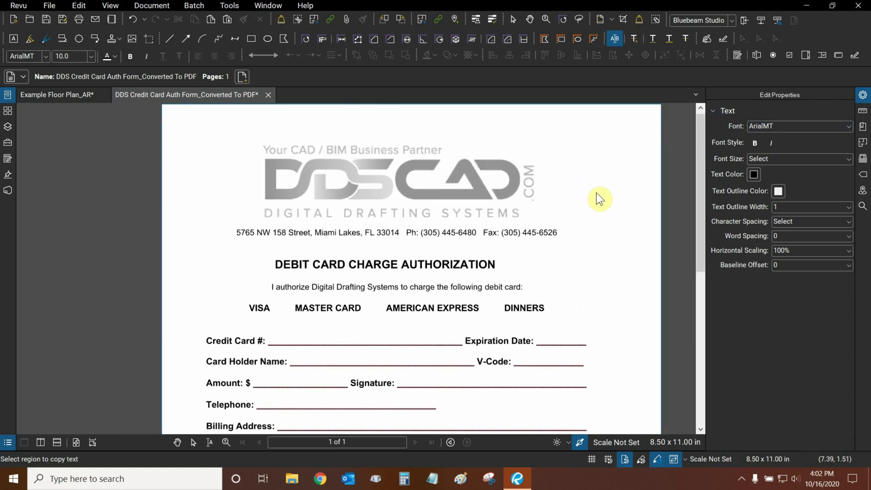
pyautogui.press('Escape')
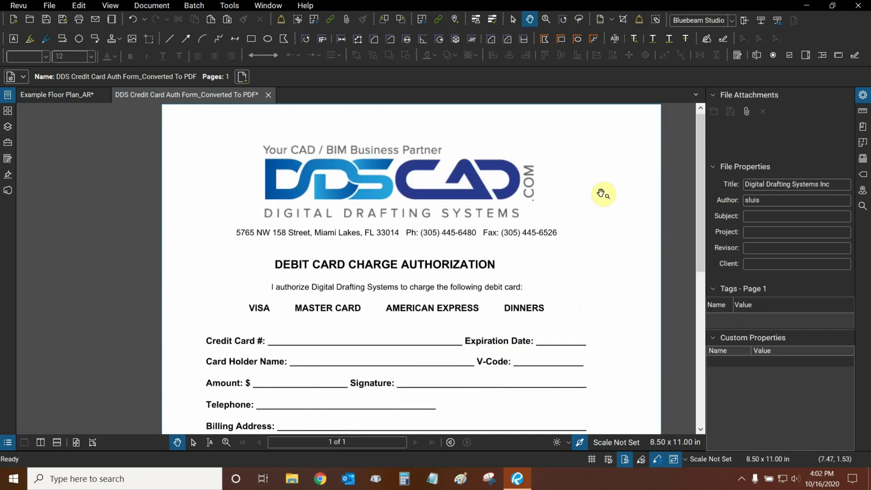
pyautogui.scroll(-2, 595, 192)
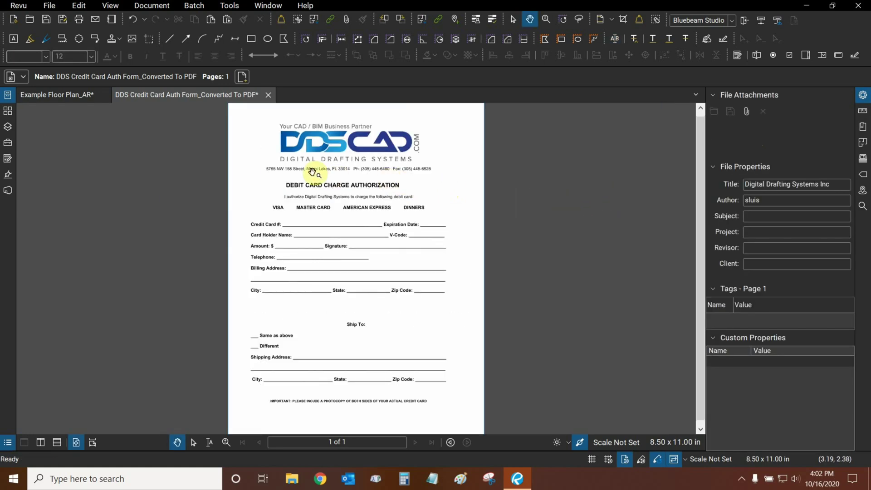